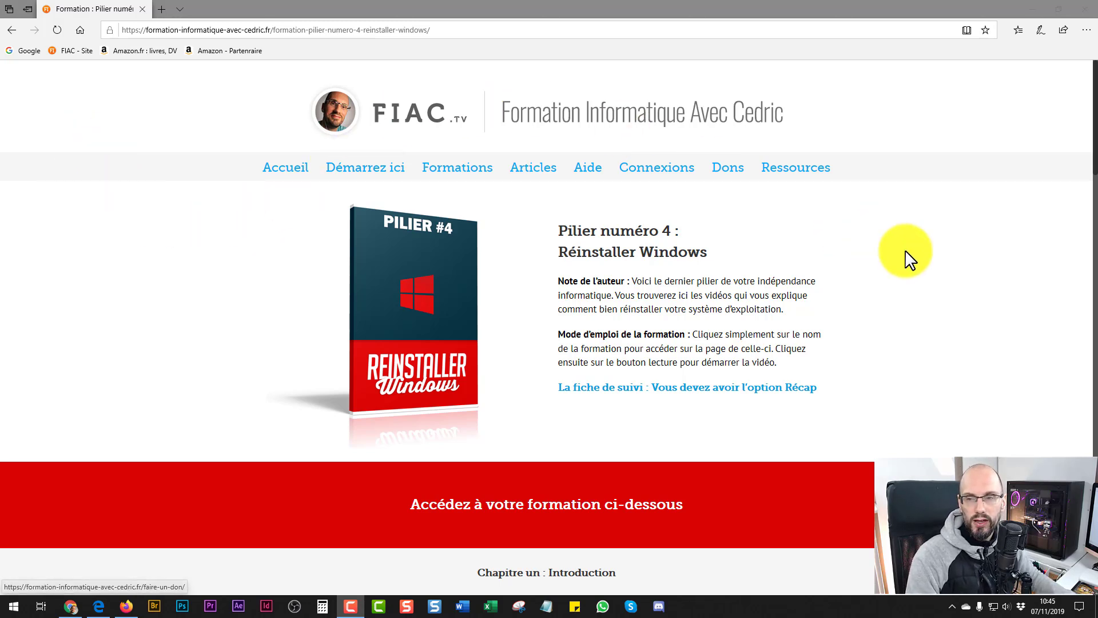
# Search Google for "iso windows xp" in a new browser tab.
pyautogui.click(162, 8)
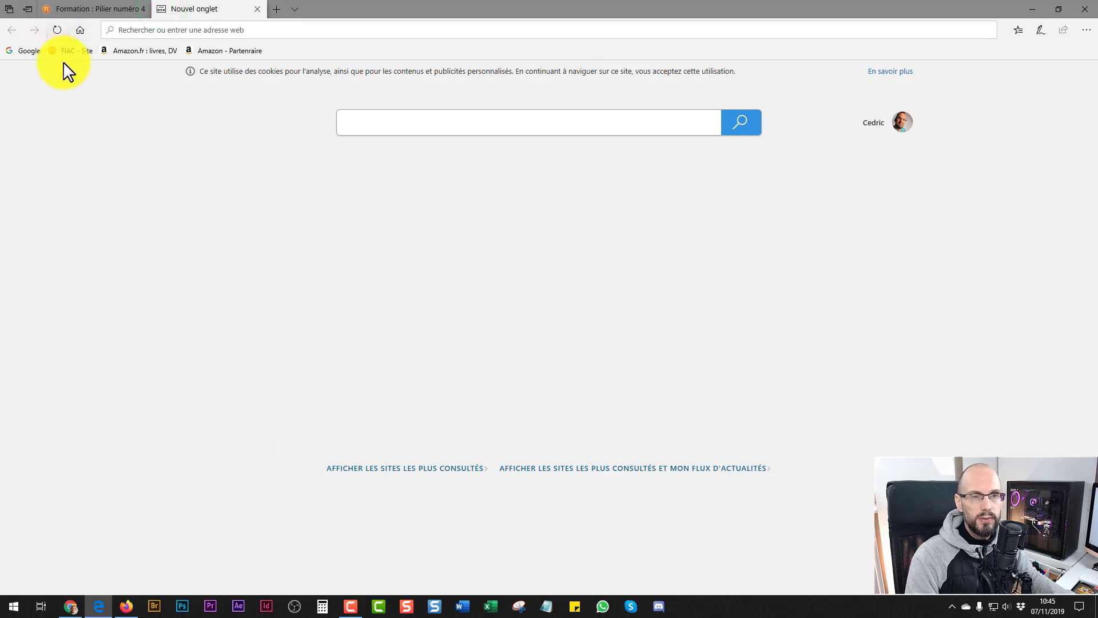
pyautogui.click(34, 50)
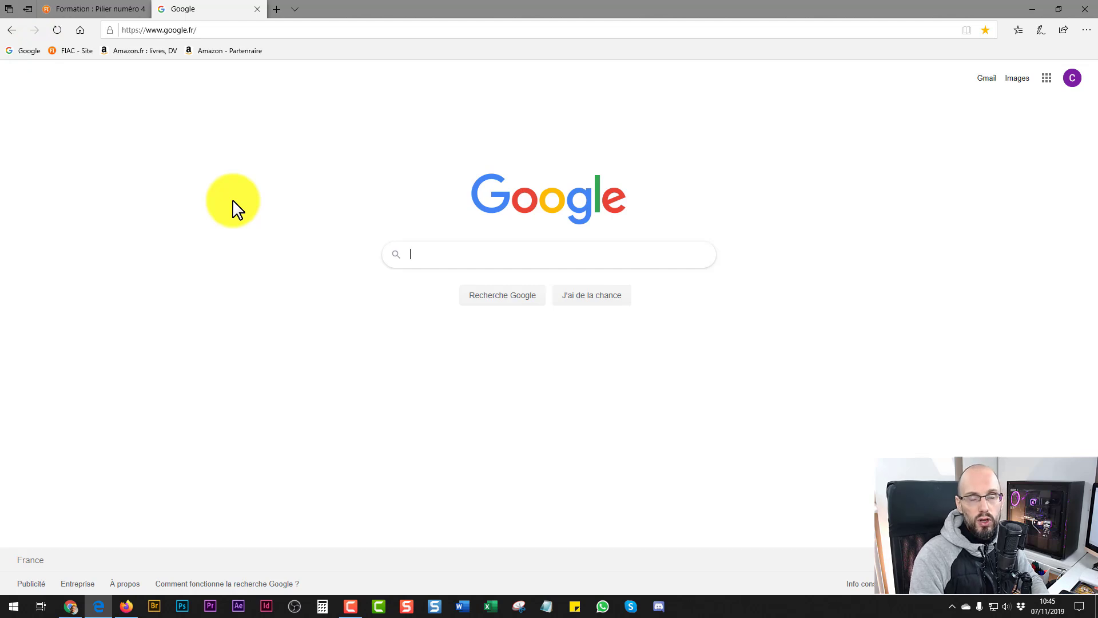
pyautogui.write('iso windows xp')
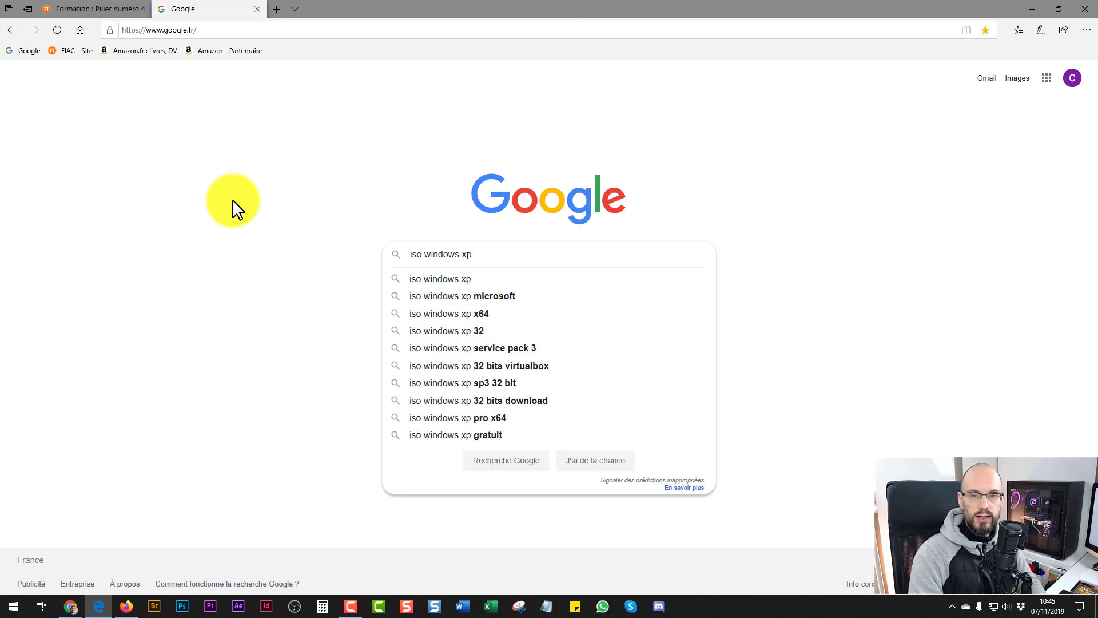
pyautogui.press('Return')
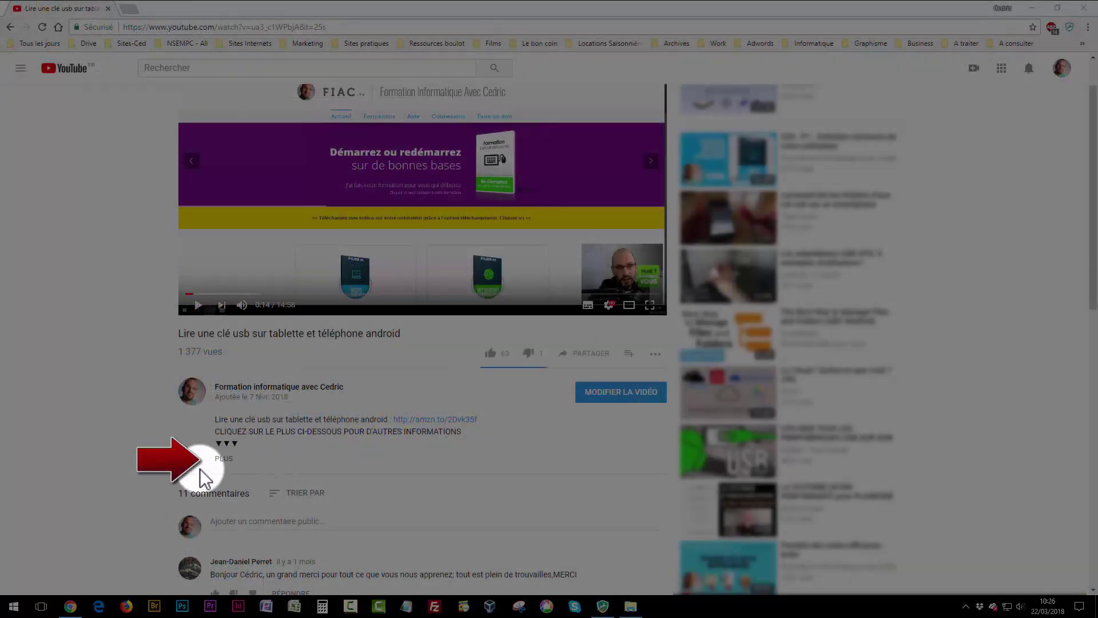
pyautogui.click(225, 457)
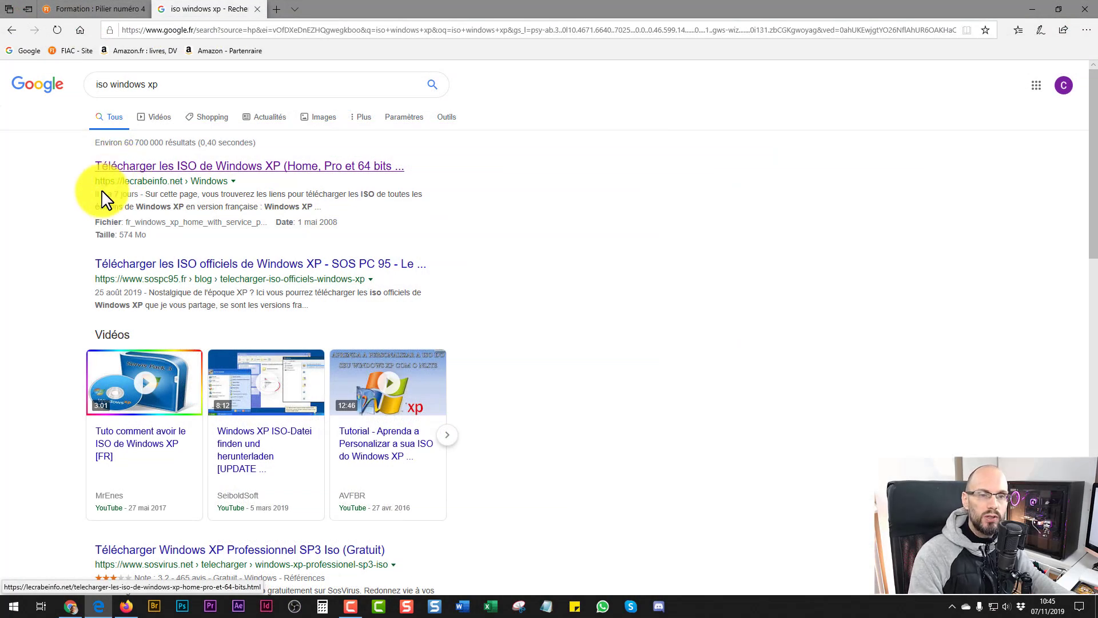
# Open the lecrabeinfo.net page with Windows XP ISO downloads and look through its Retail and OEM editions.
pyautogui.click(121, 166)
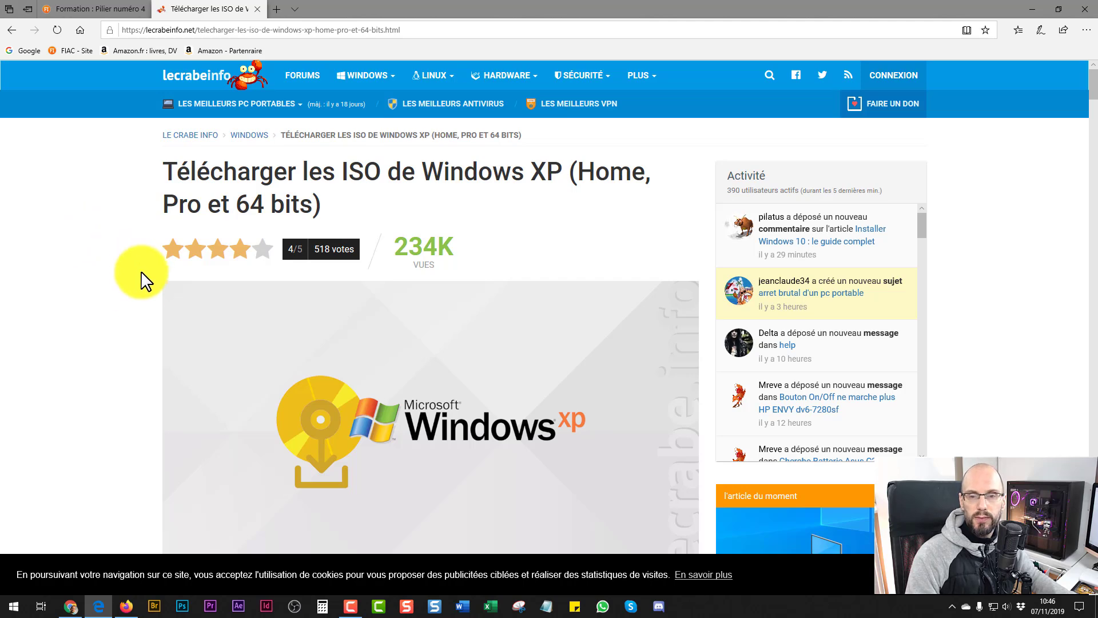
pyautogui.scroll(-15, 137, 263)
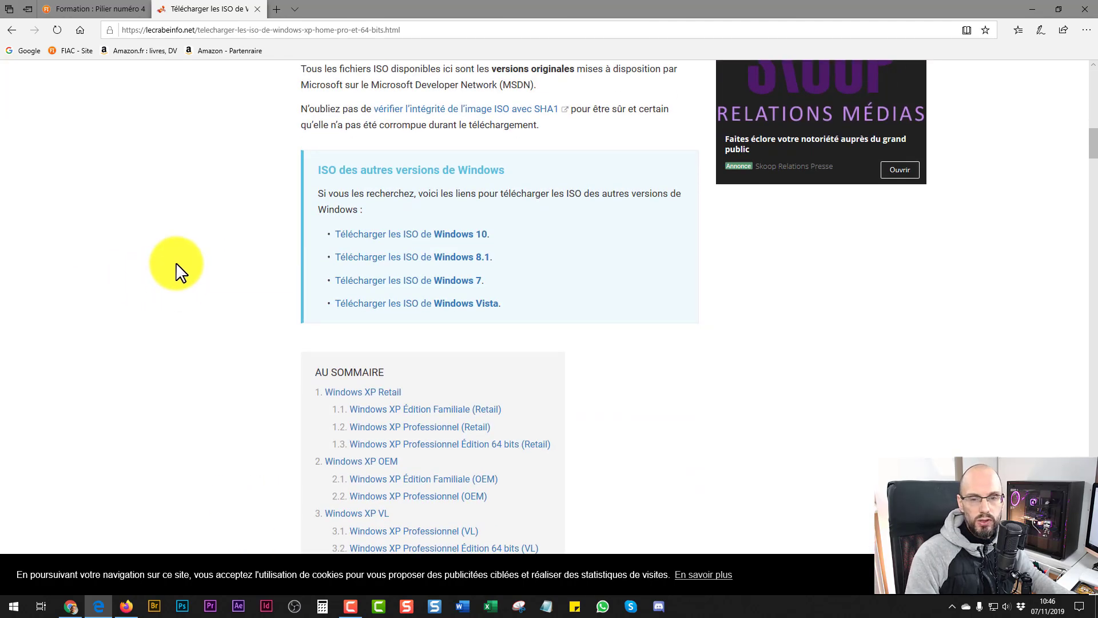
pyautogui.scroll(-5, 177, 272)
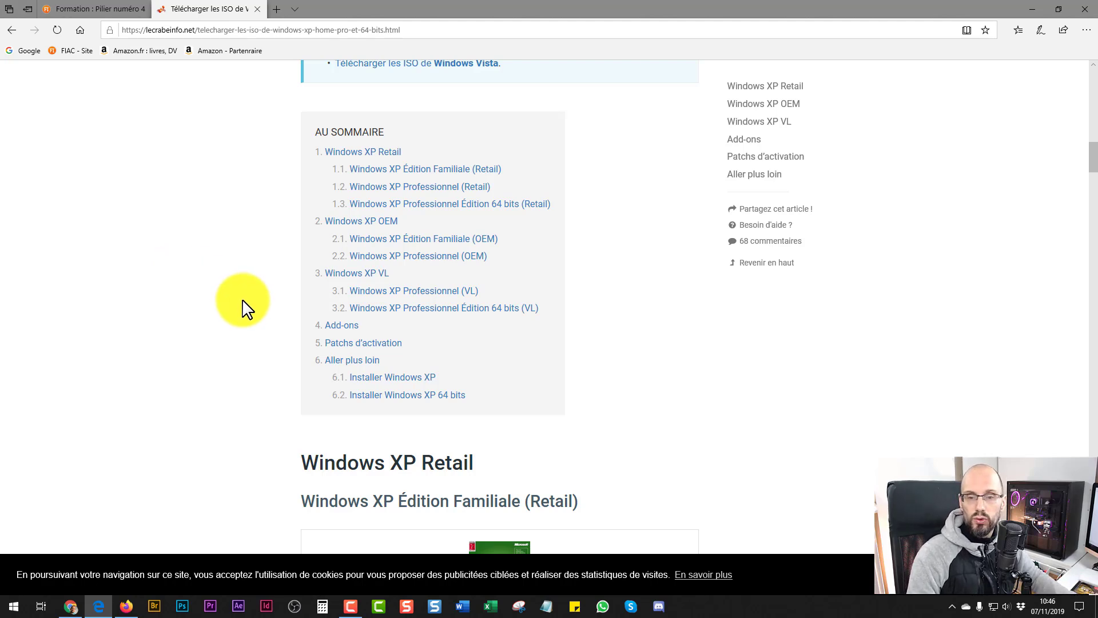
pyautogui.scroll(-4, 236, 312)
pyautogui.scroll(-3, 245, 307)
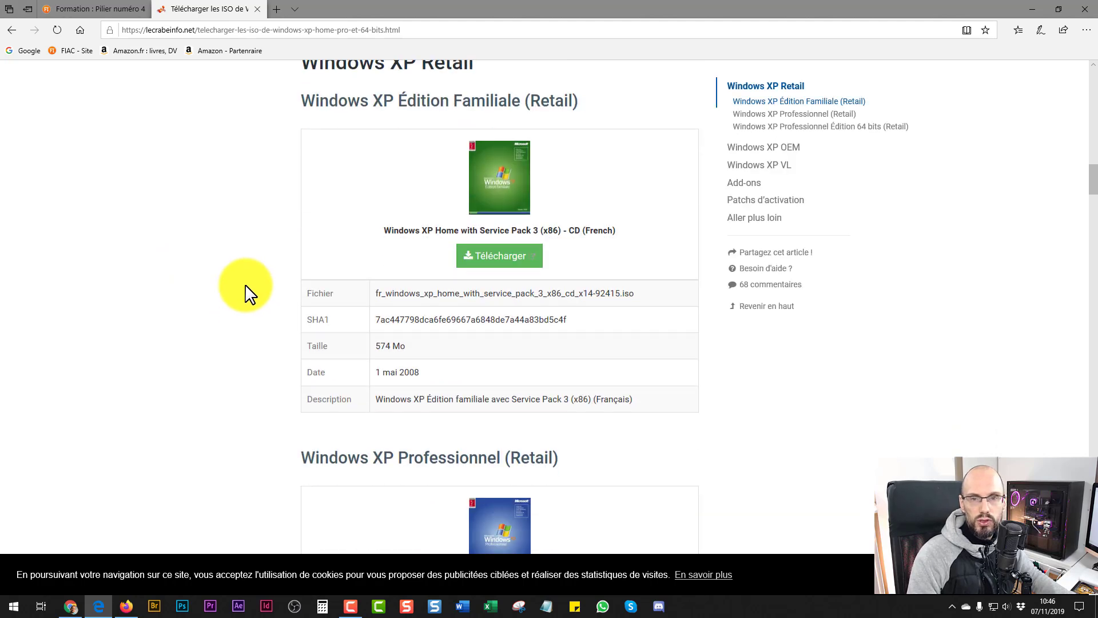
pyautogui.scroll(1, 261, 280)
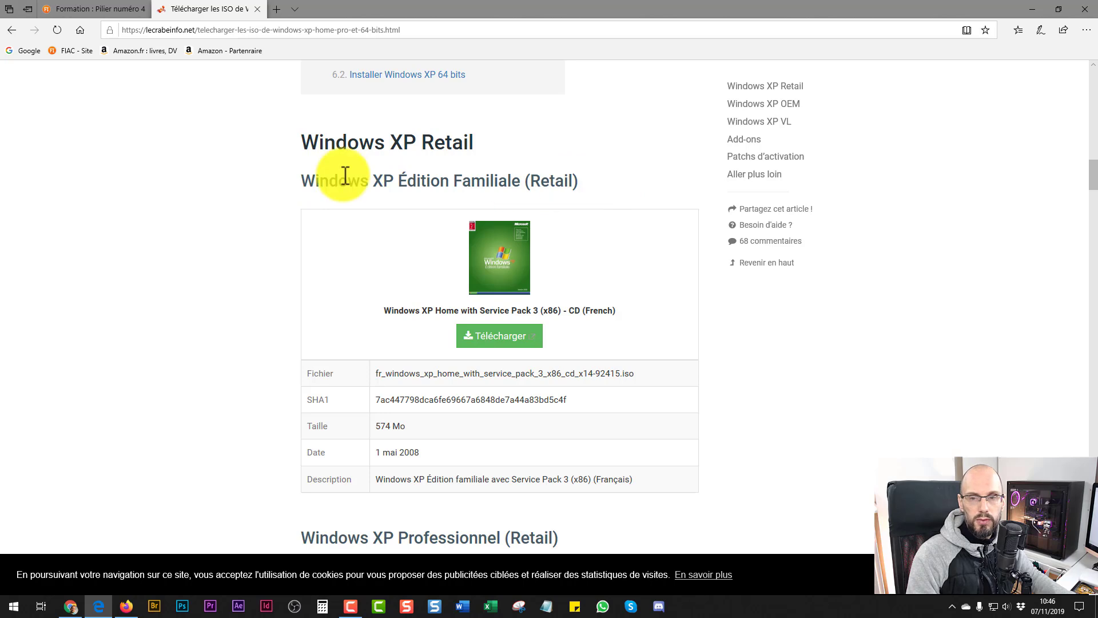
pyautogui.scroll(-5, 212, 292)
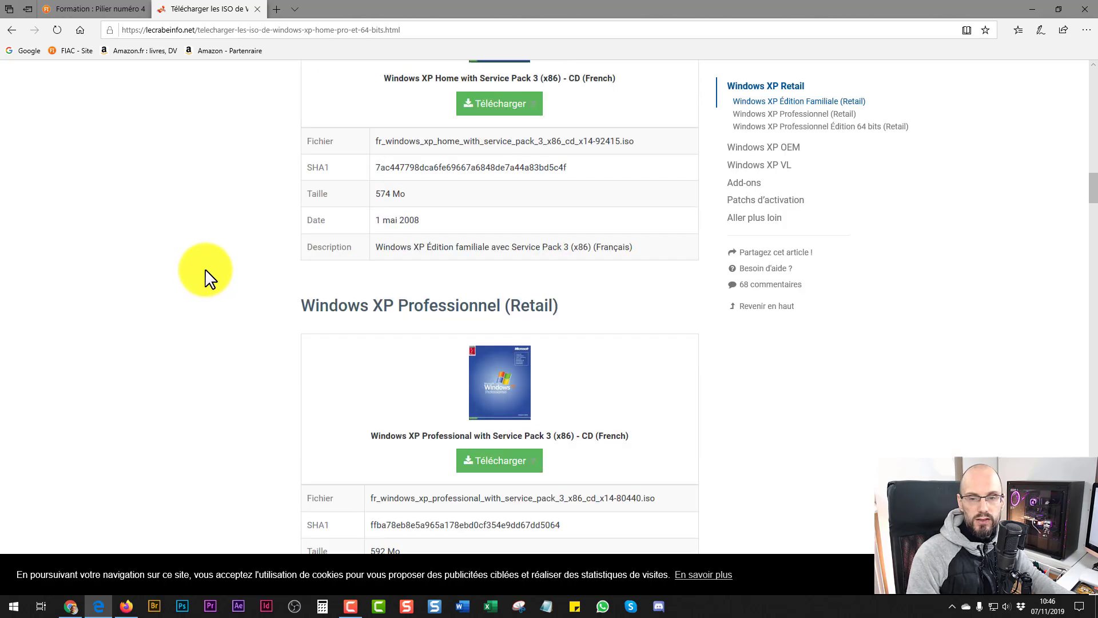
pyautogui.scroll(-1, 211, 260)
pyautogui.scroll(-4, 211, 369)
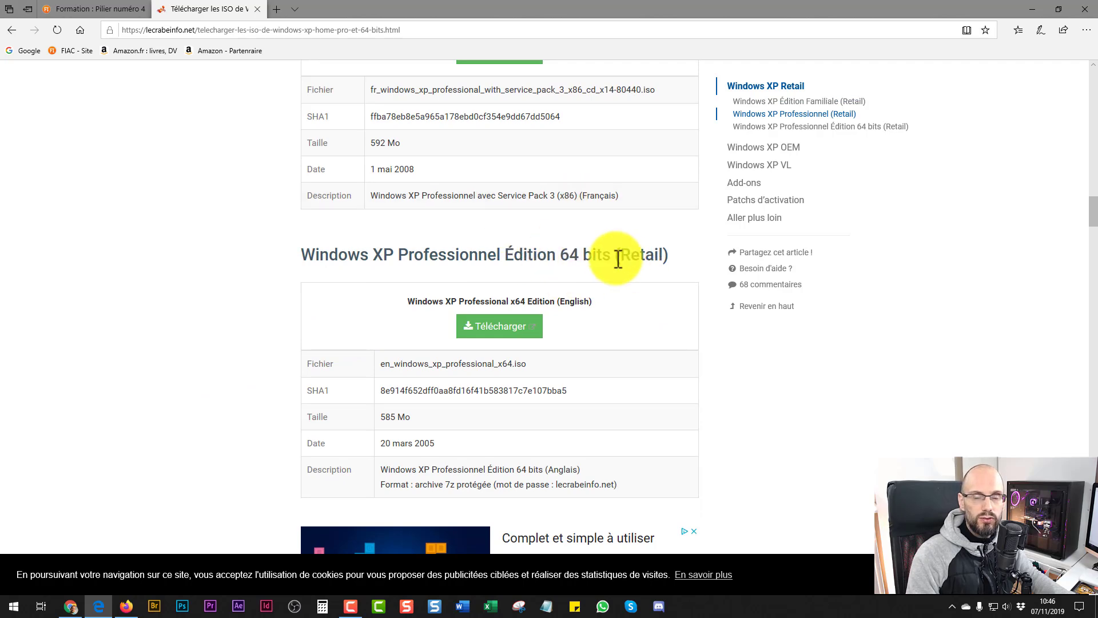
pyautogui.scroll(-8, 240, 296)
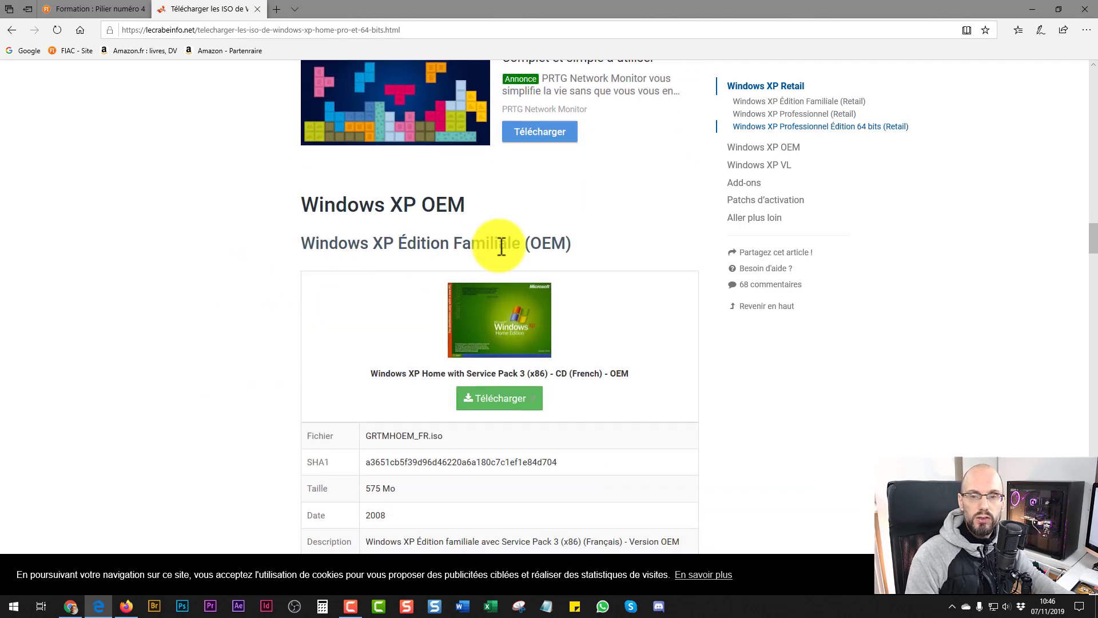
pyautogui.scroll(-11, 257, 317)
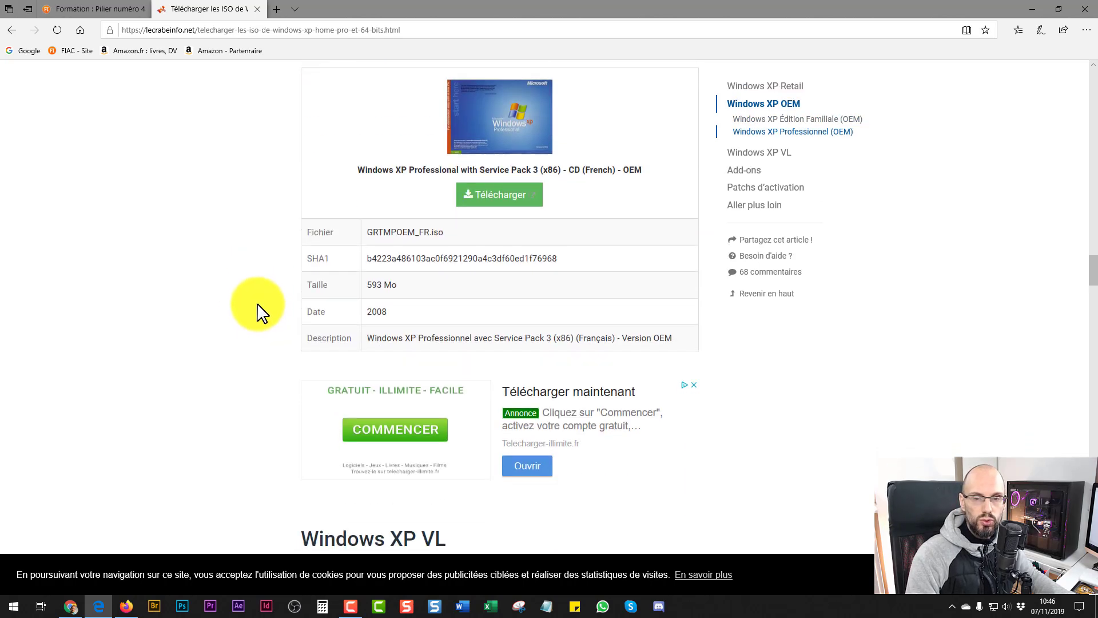
# Review the page's introduction, its links to other Windows versions and its table of contents.
pyautogui.scroll(20, 252, 302)
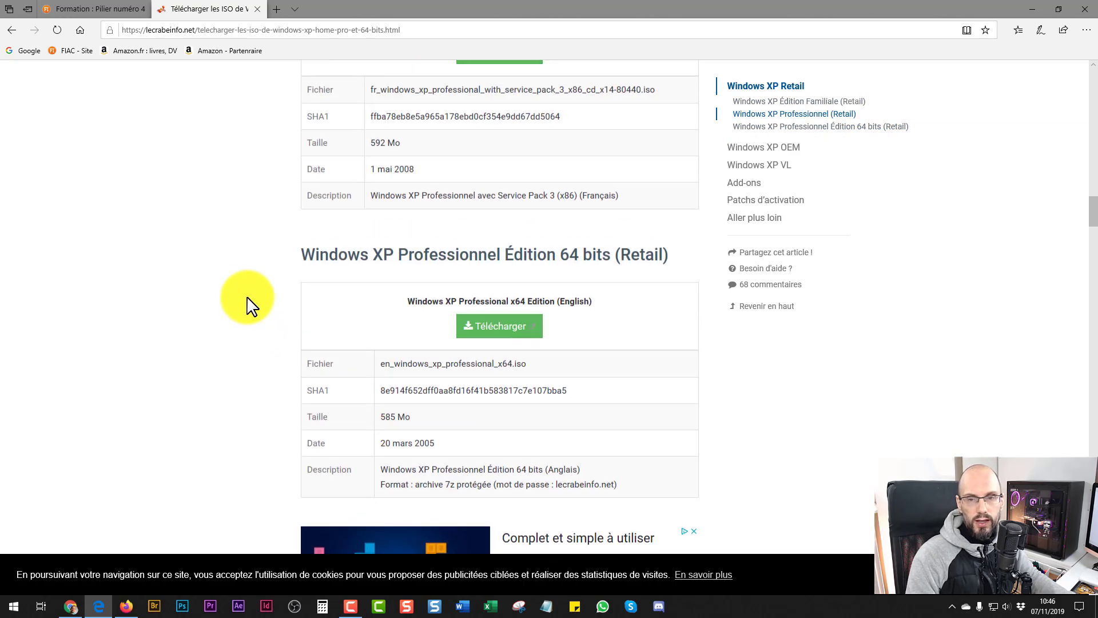
pyautogui.scroll(10, 255, 309)
pyautogui.scroll(-11, 258, 303)
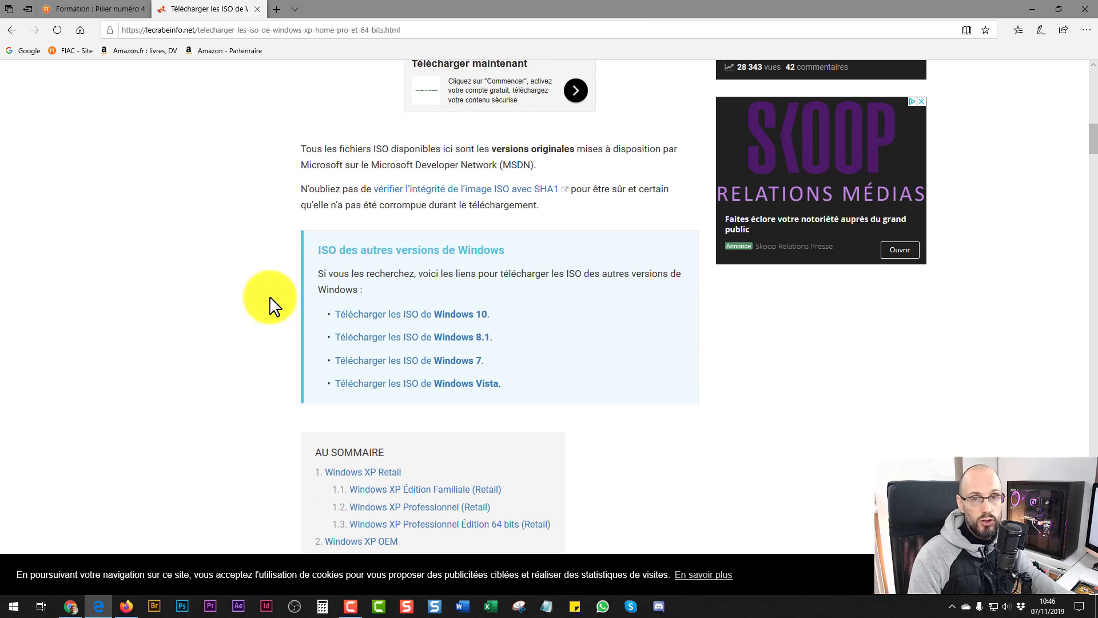
pyautogui.scroll(-4, 263, 306)
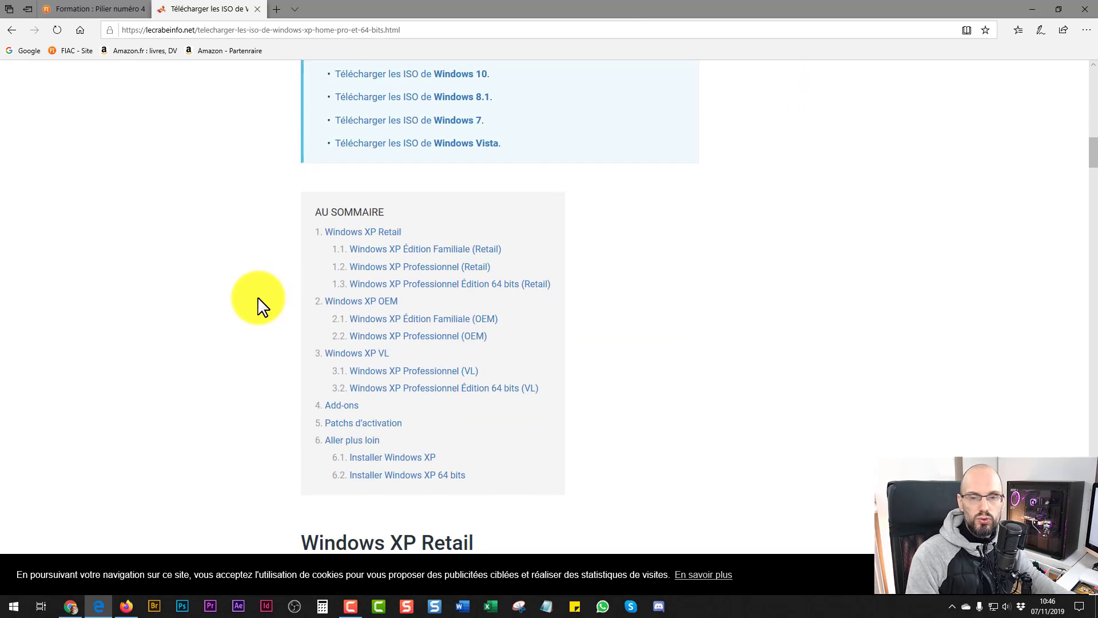
pyautogui.scroll(11, 259, 303)
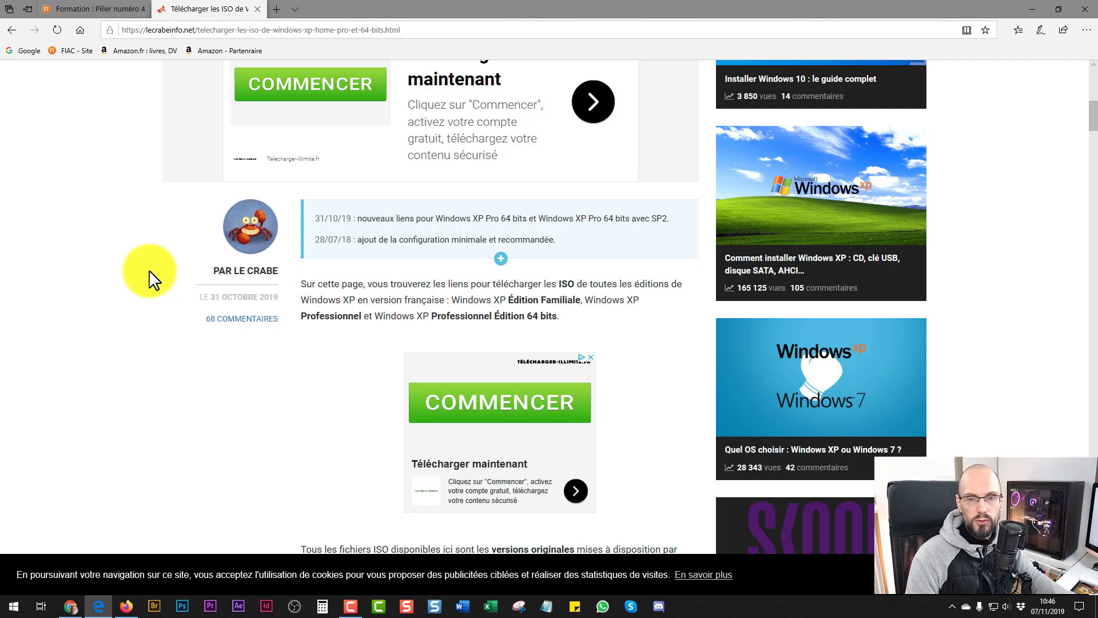
pyautogui.scroll(8, 154, 281)
# Start downloading the French Windows XP Home with Service Pack 3 (x86) Retail ISO from MediaFire and close the fake virus pop-up.
pyautogui.scroll(-9, 169, 280)
pyautogui.scroll(-15, 167, 276)
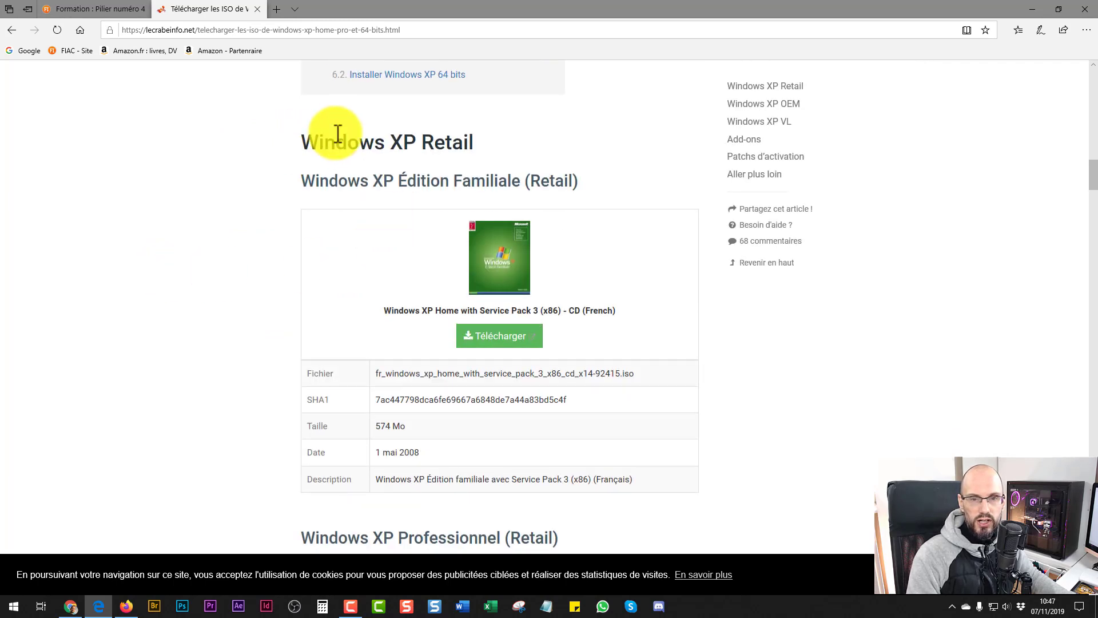
pyautogui.click(500, 341)
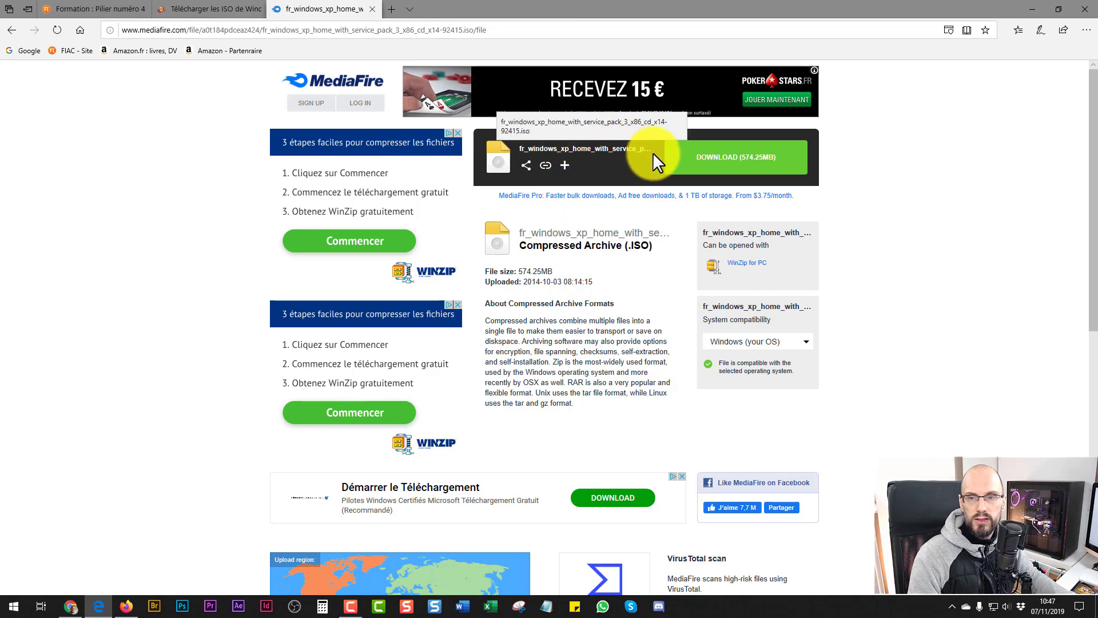
pyautogui.click(734, 161)
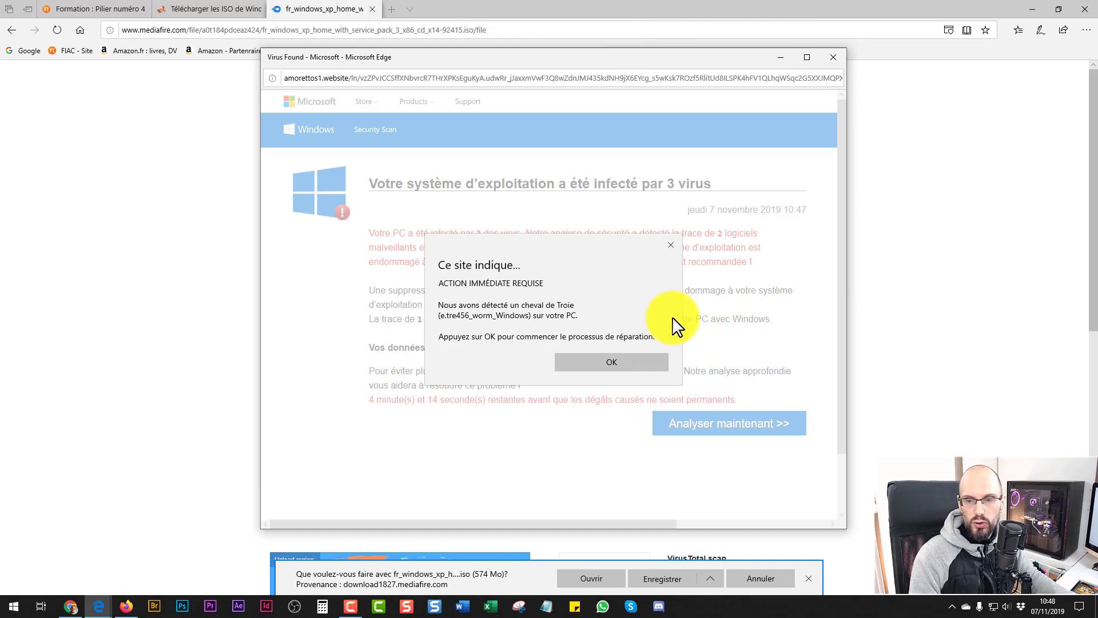
pyautogui.click(834, 57)
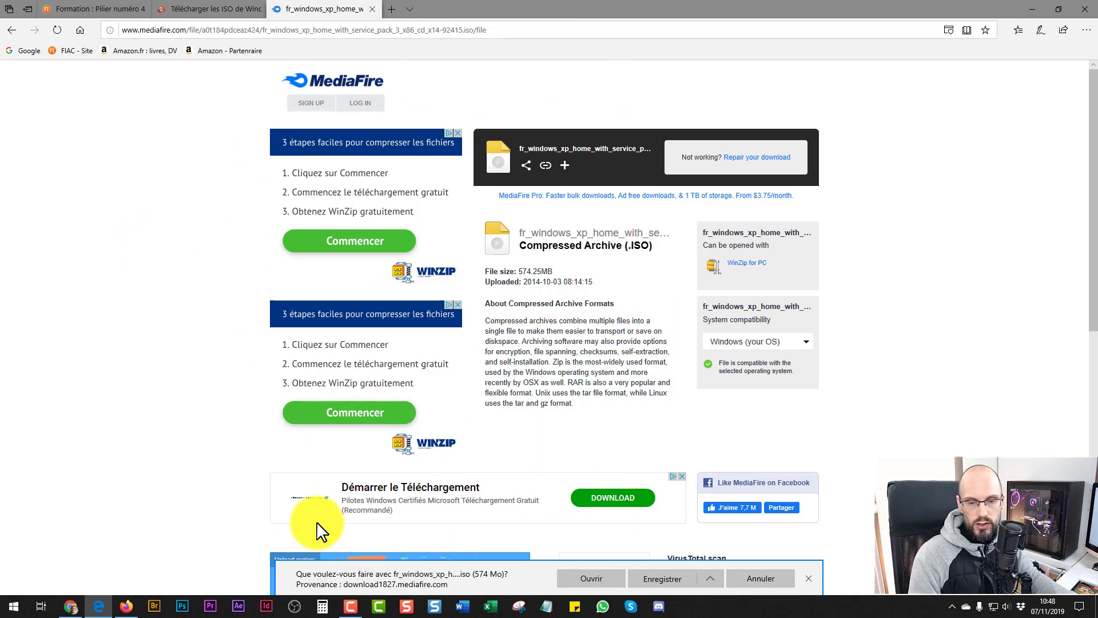
pyautogui.click(711, 579)
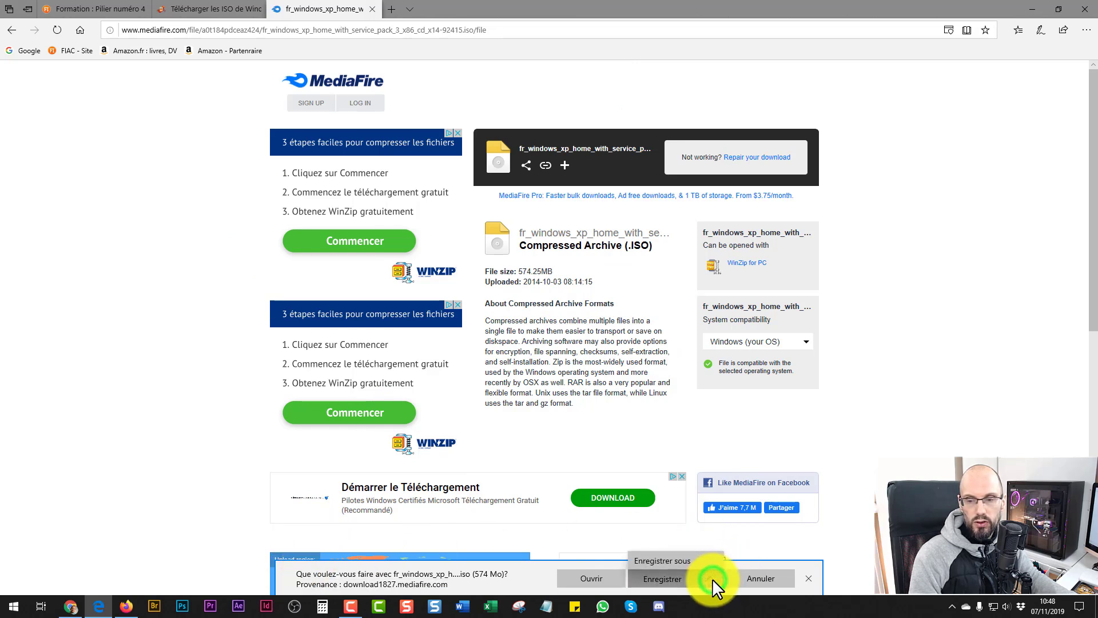
pyautogui.click(677, 557)
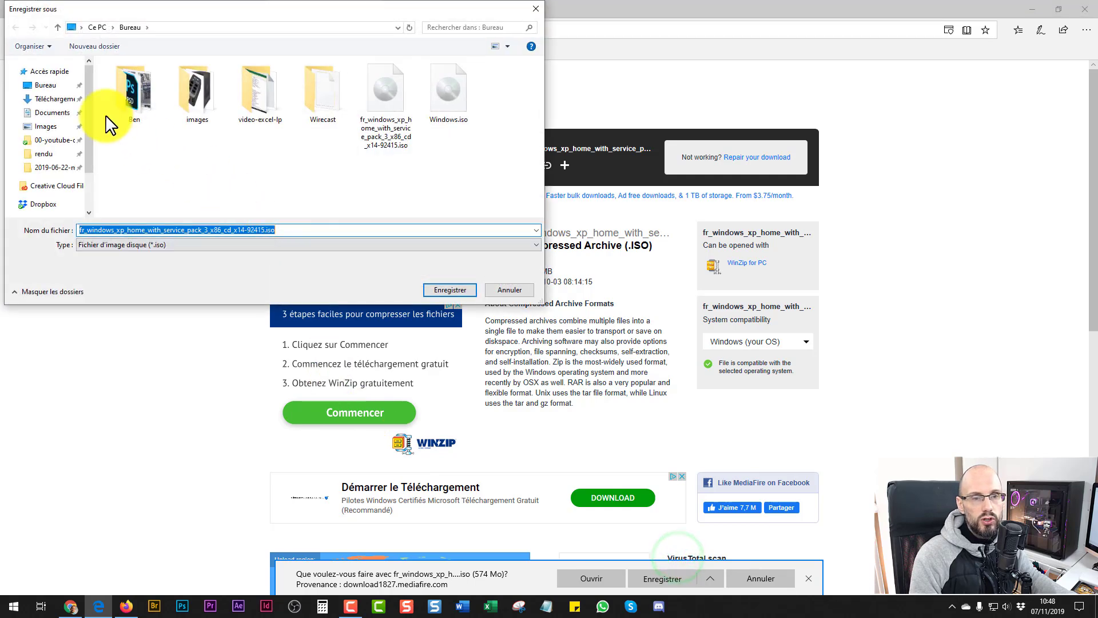
pyautogui.click(510, 293)
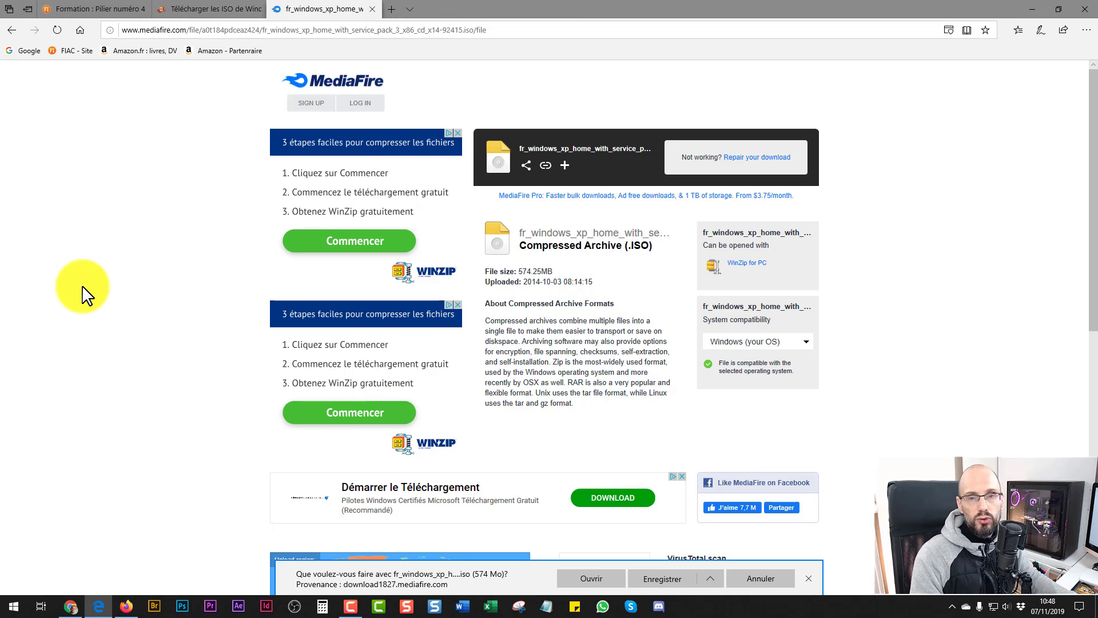
# Close the MediaFire and lecrabeinfo.net tabs and minimize the browser.
pyautogui.click(373, 9)
pyautogui.click(257, 9)
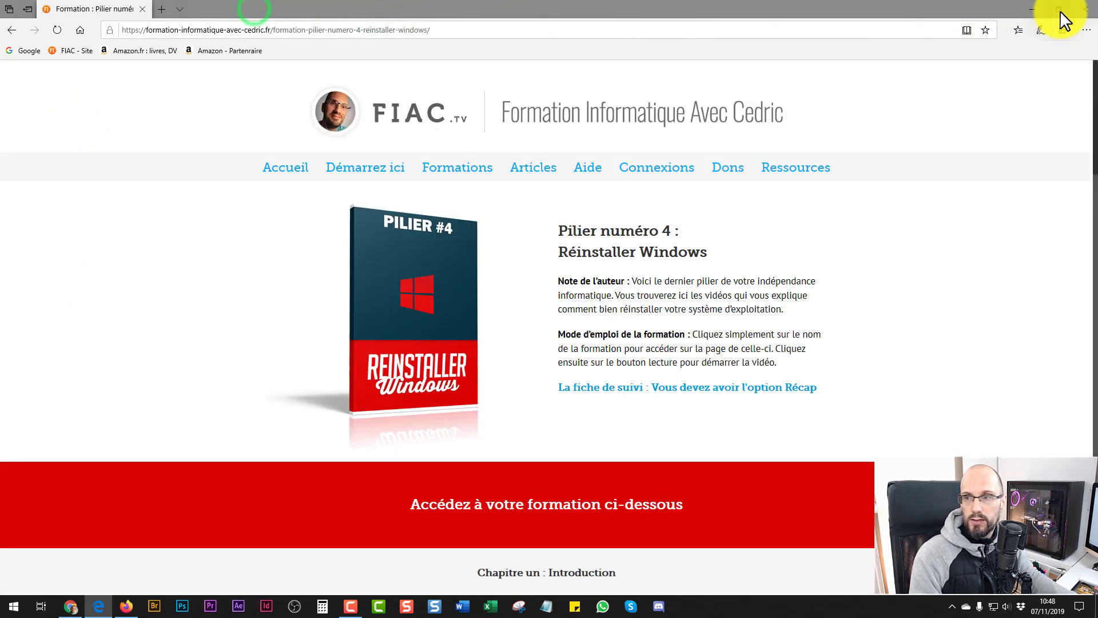
pyautogui.click(1034, 9)
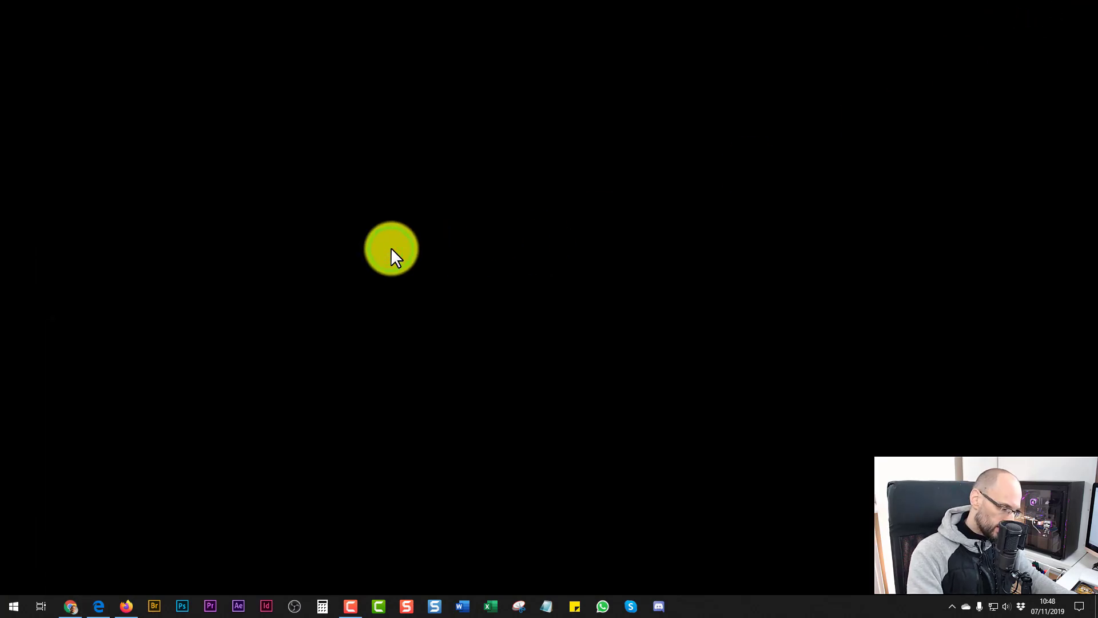
# Locate the Téléchargements folder under Ce PC in File Explorer, and minimize the window.
pyautogui.press('super+e')
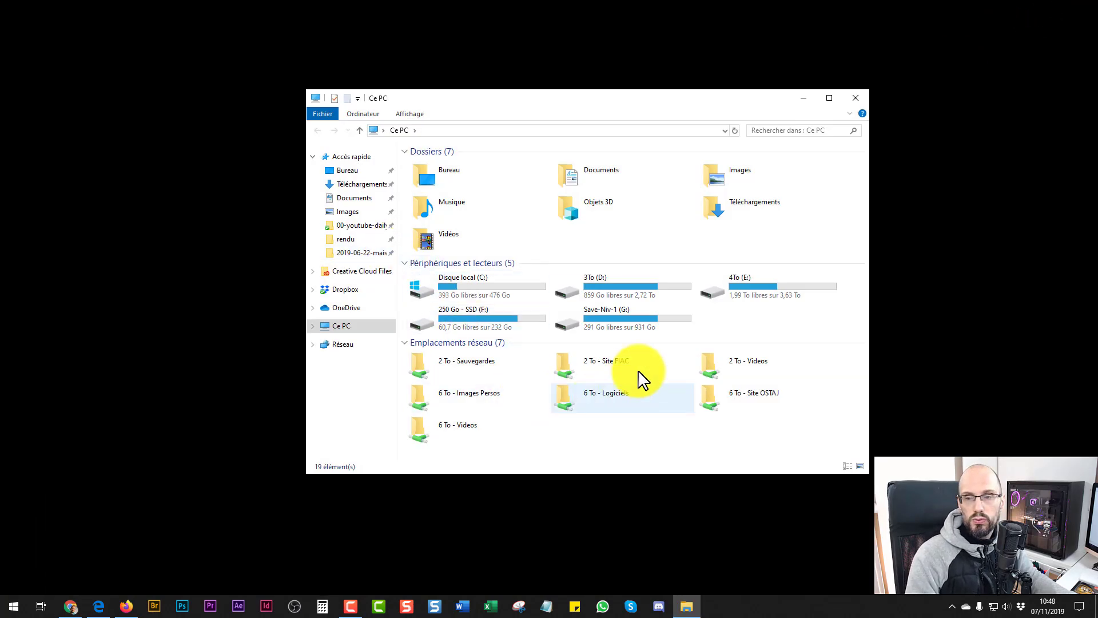
pyautogui.click(716, 209)
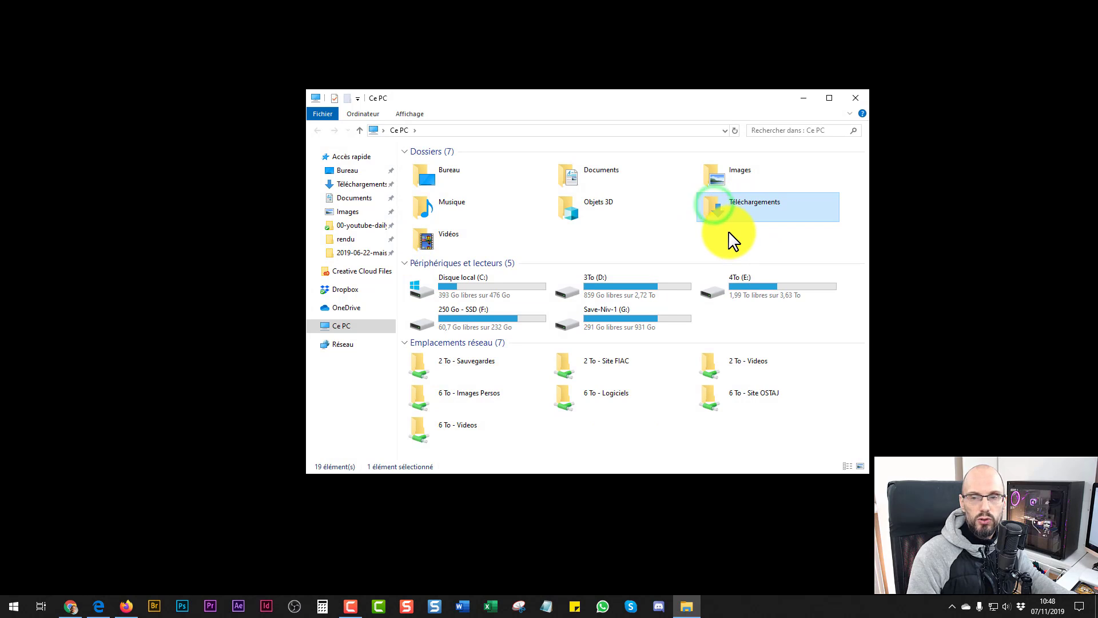
pyautogui.click(807, 98)
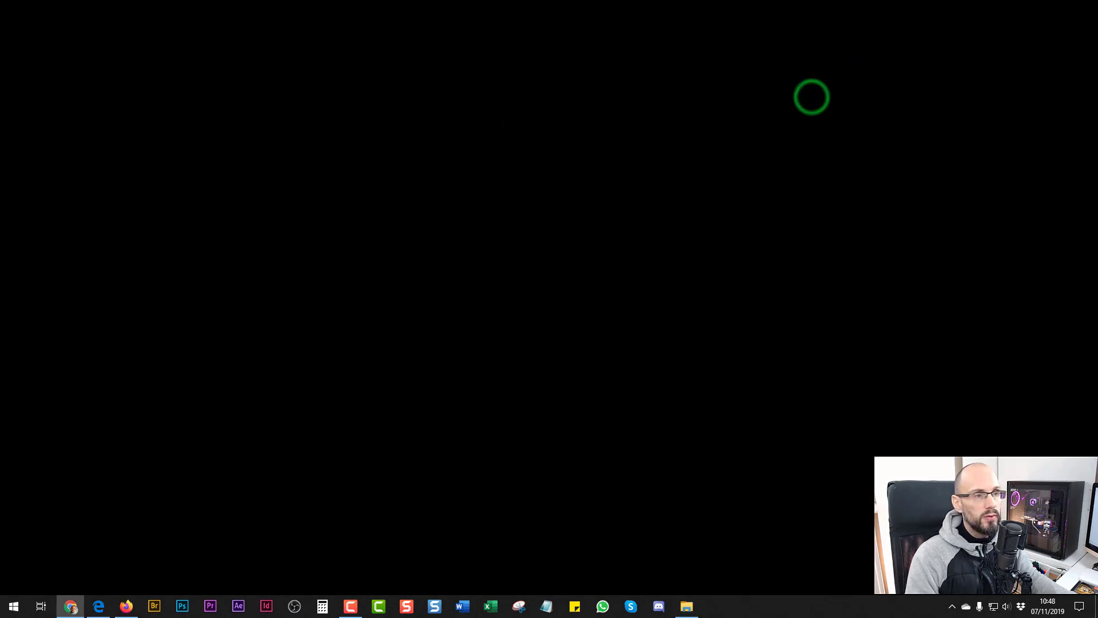
# Move the Windows XP Home ISO file slightly lower on the desktop and open its properties.
pyautogui.click(350, 605)
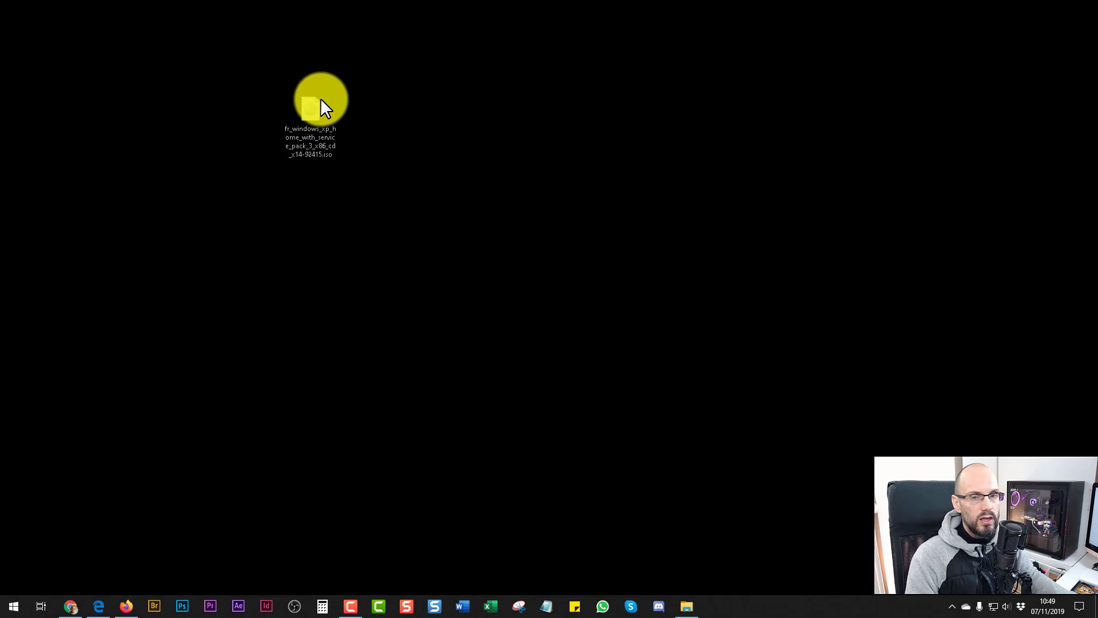
pyautogui.moveTo(319, 103); pyautogui.dragTo(308, 134)
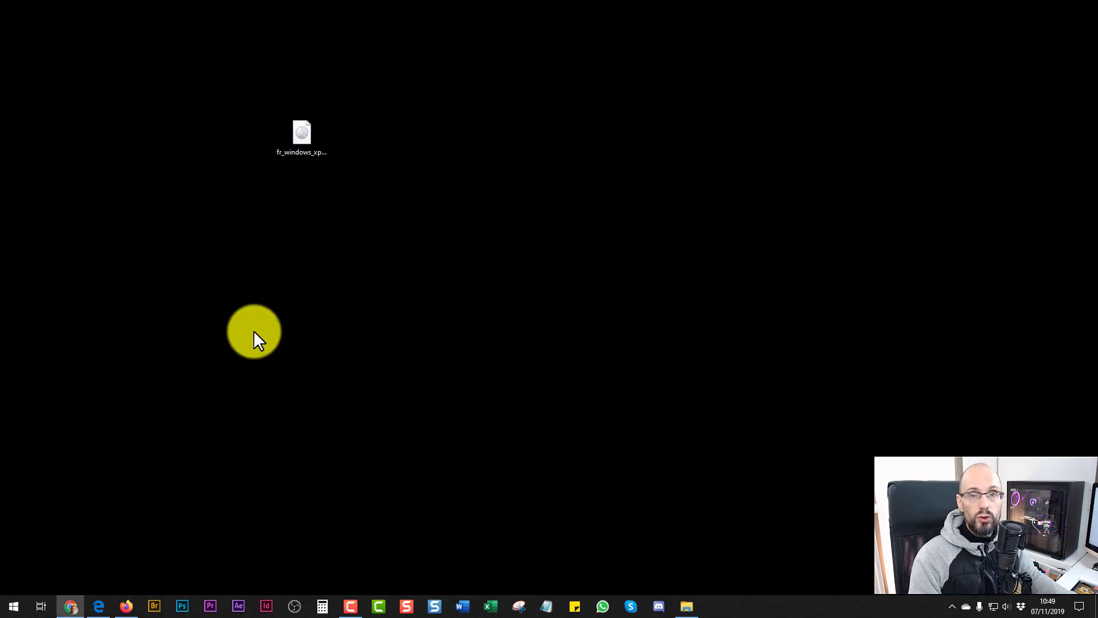
pyautogui.click(299, 133)
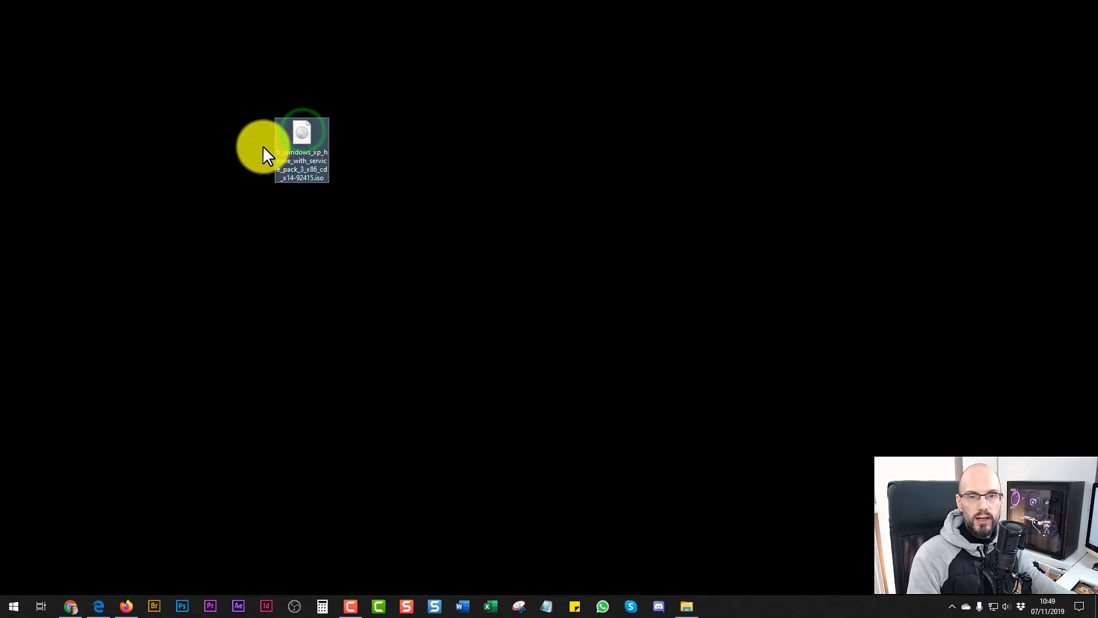
pyautogui.rightClick(303, 135)
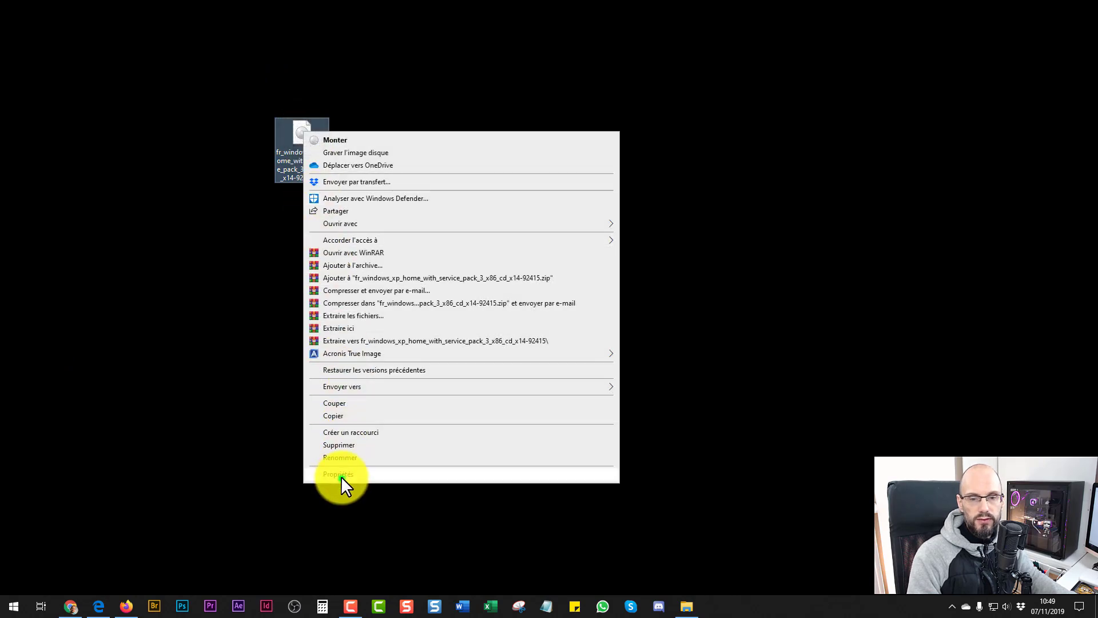
pyautogui.click(341, 476)
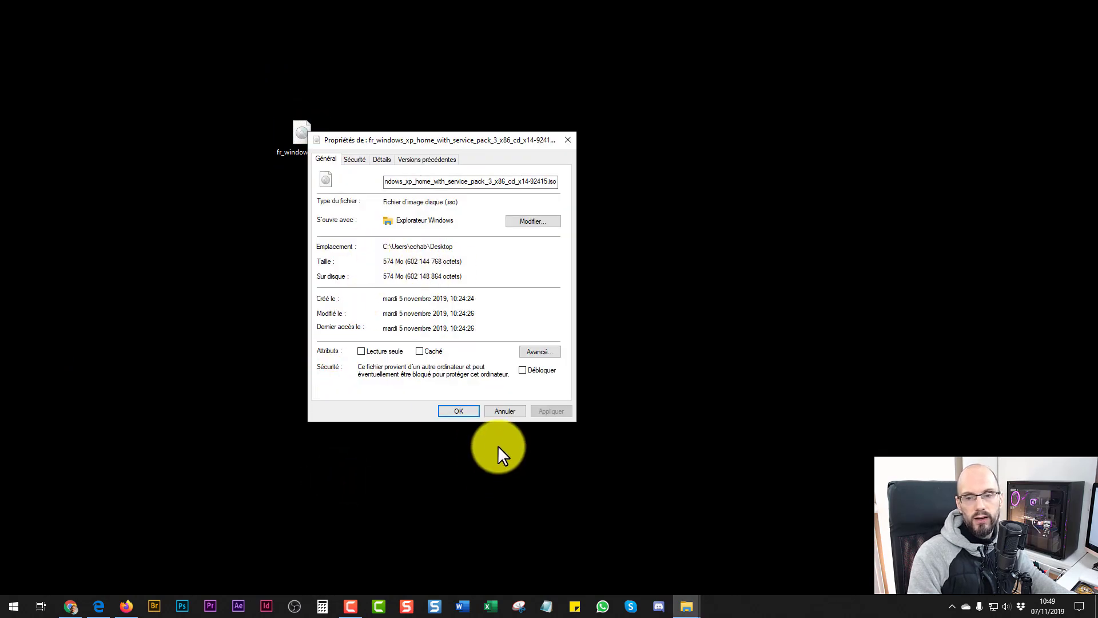
# Close the ISO file's properties and move the Windows XP Home ISO to the upper-left corner of the desktop.
pyautogui.click(502, 411)
pyautogui.moveTo(302, 136); pyautogui.dragTo(34, 35)
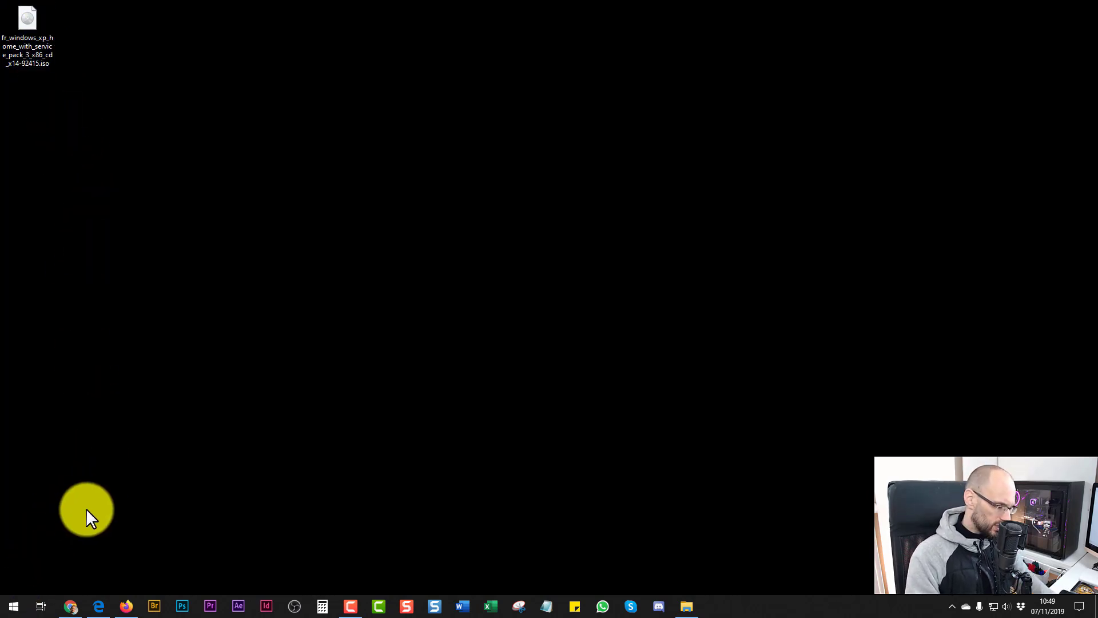
pyautogui.press('super')
pyautogui.write('cd')
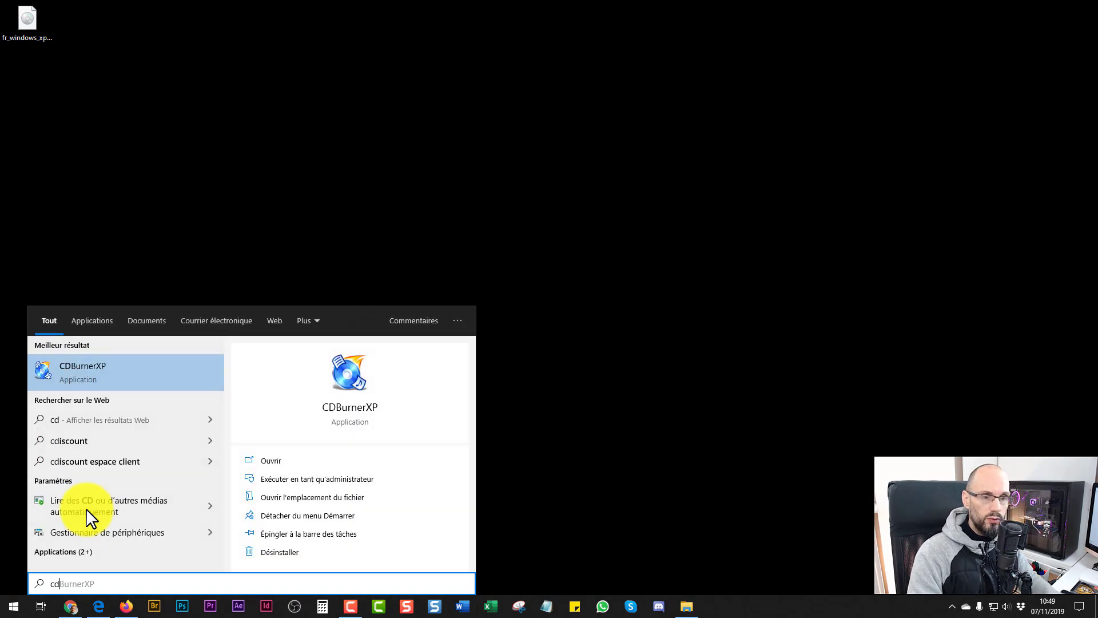
pyautogui.click(236, 129)
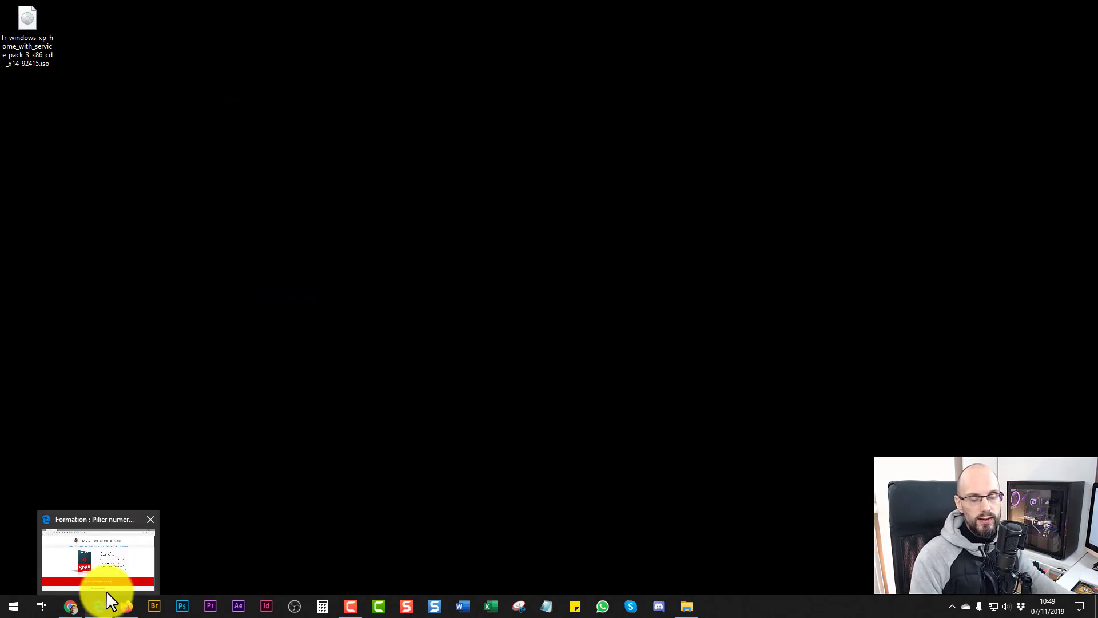
pyautogui.click(106, 590)
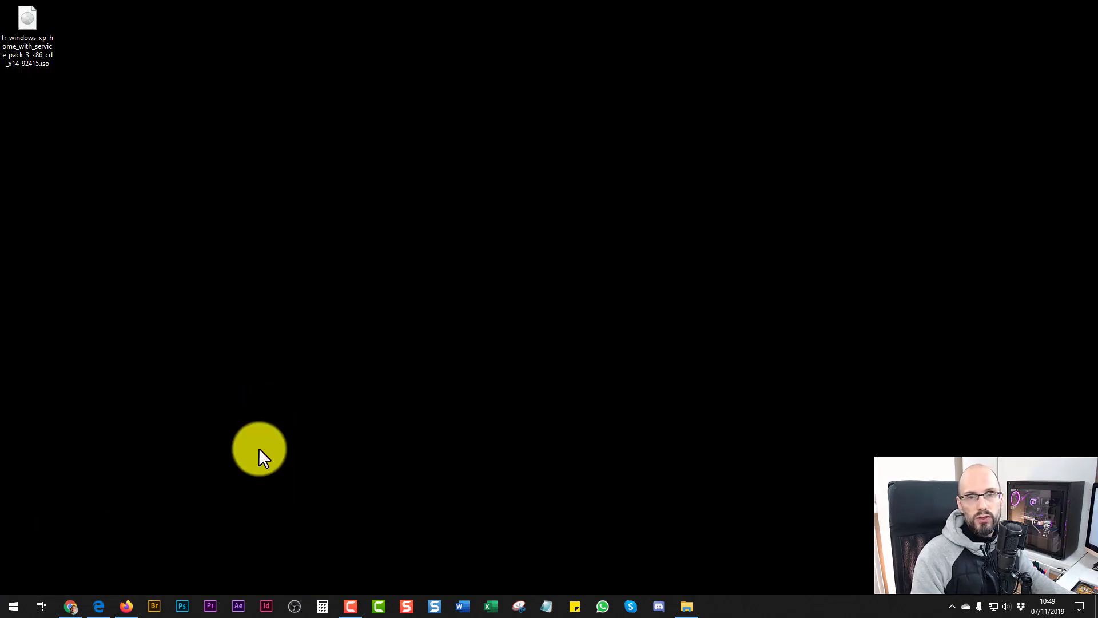
# Switch to Microsoft Edge, search Google for "ninite" in a new tab, and open the ninite.com site.
pyautogui.click(97, 604)
pyautogui.click(167, 9)
pyautogui.click(80, 30)
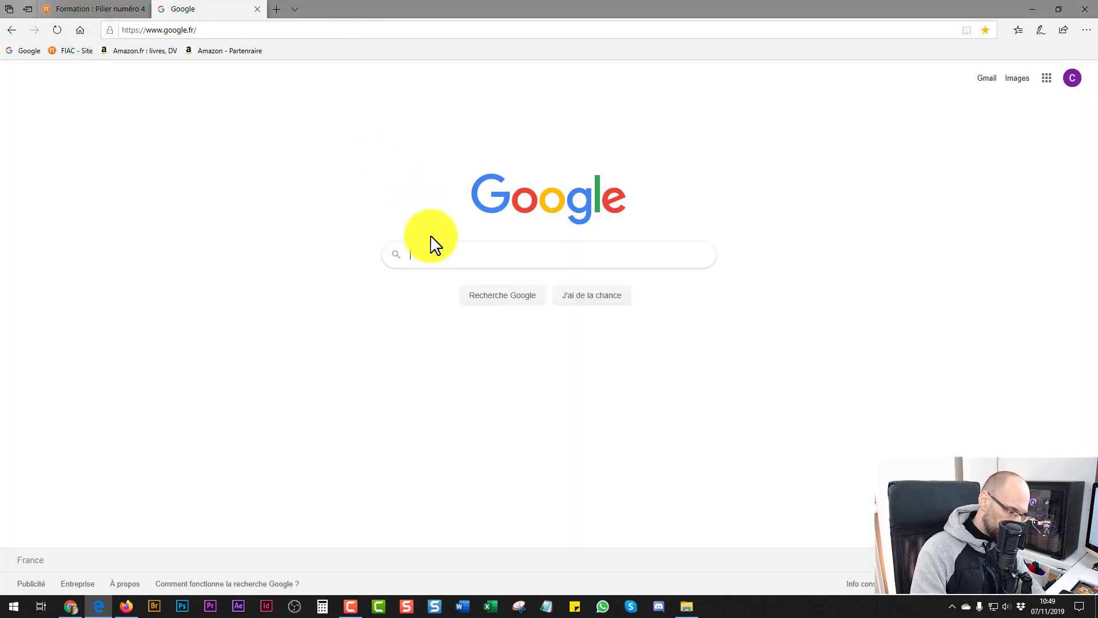
pyautogui.write('ninite')
pyautogui.press('Return')
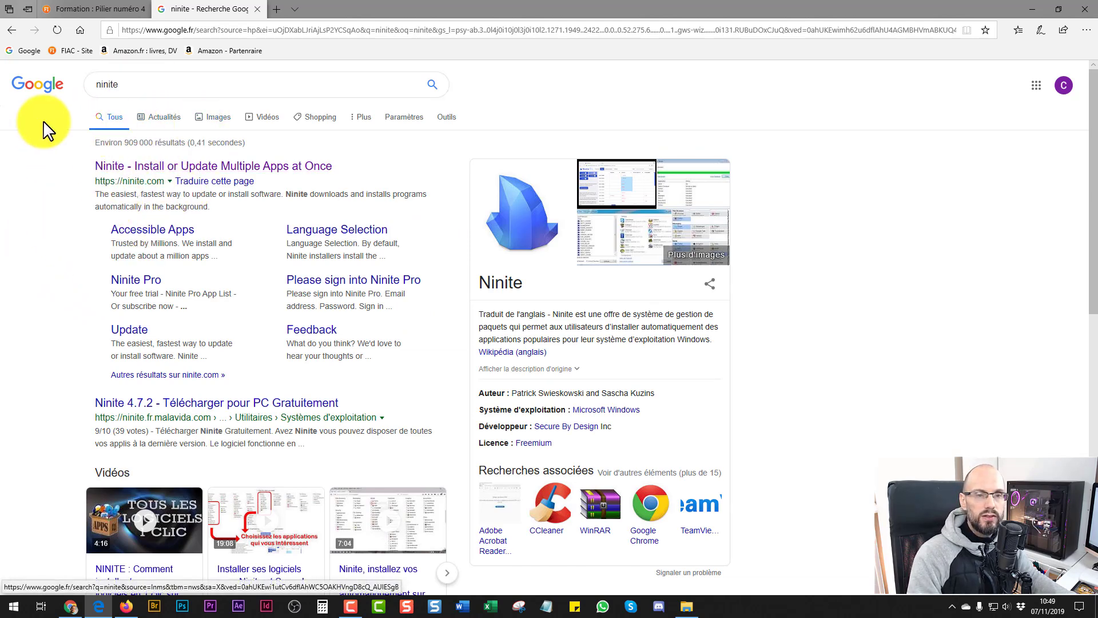
pyautogui.click(118, 167)
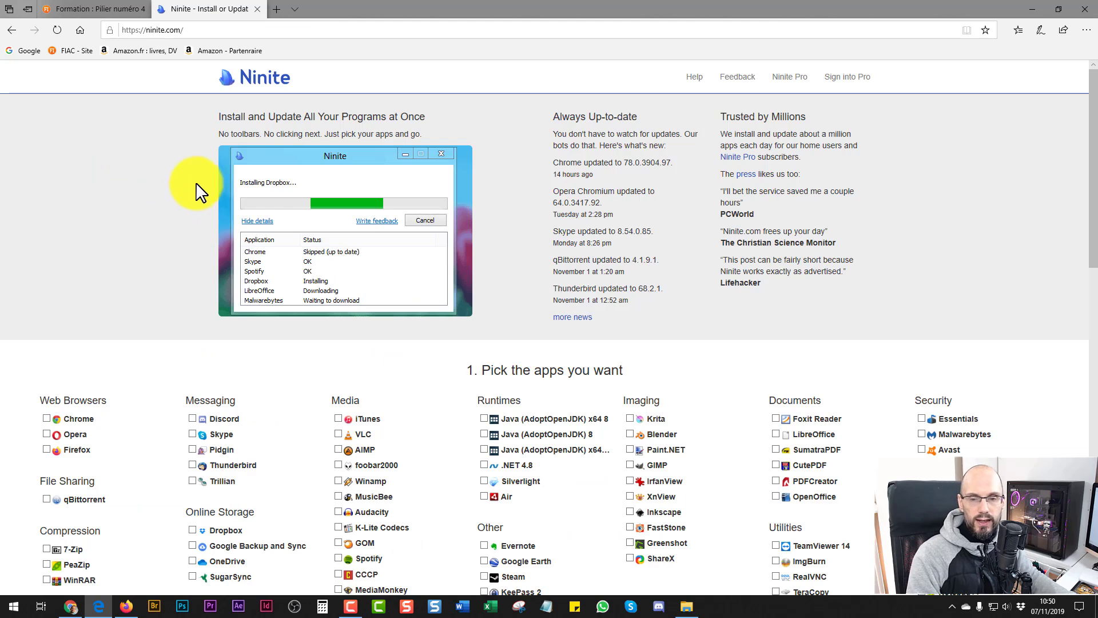
# Select CDBurnerXP among the Ninite utilities and request the custom installer.
pyautogui.scroll(-3, 111, 165)
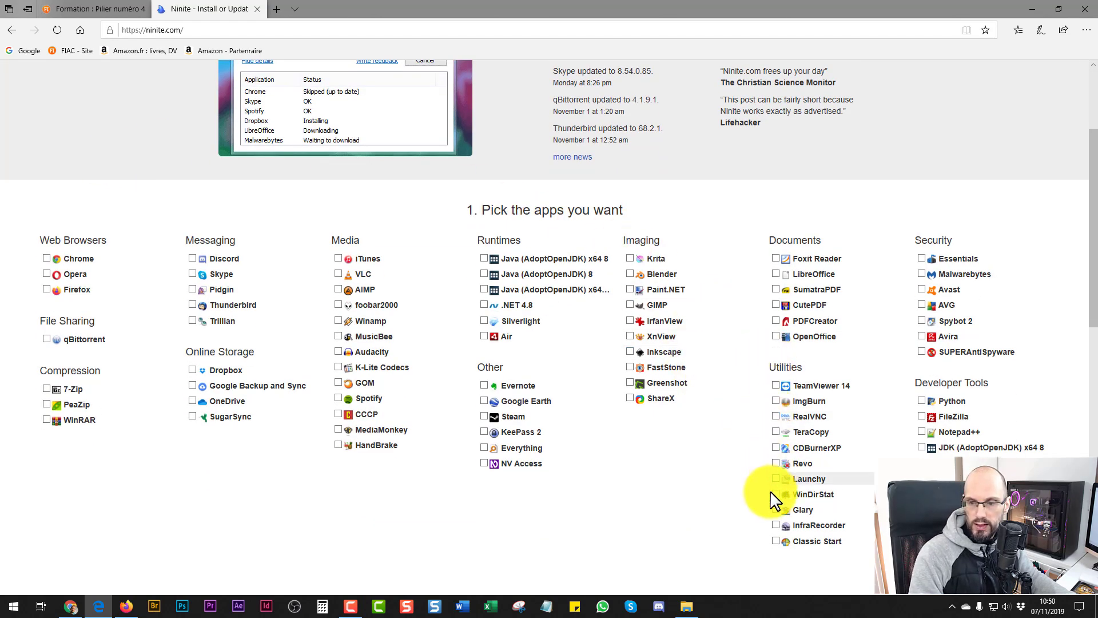
pyautogui.click(775, 447)
pyautogui.scroll(-4, 388, 401)
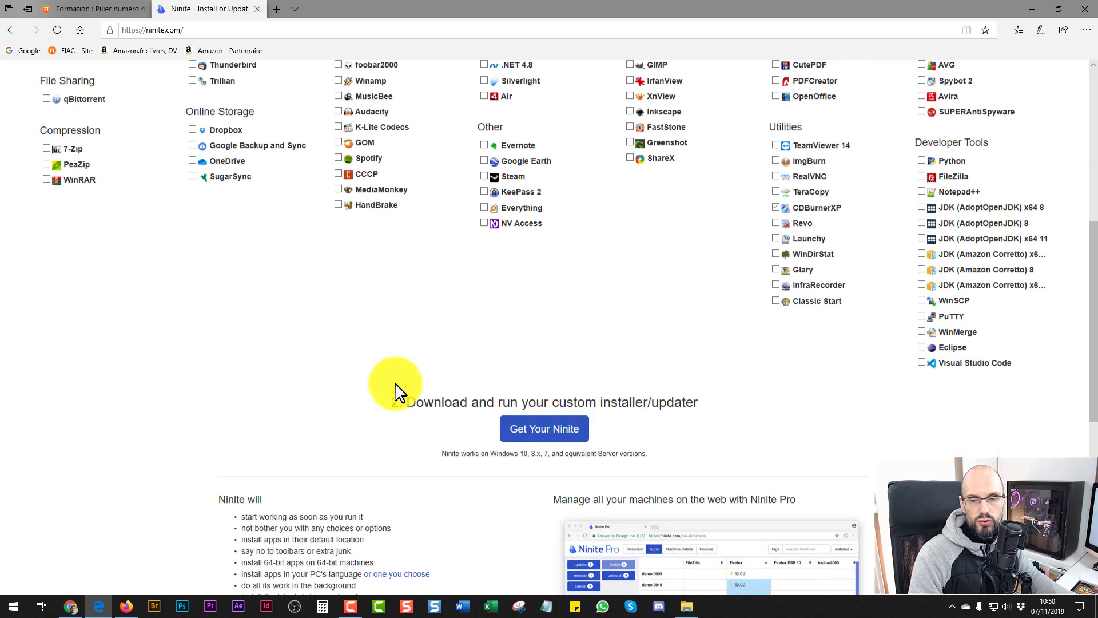
pyautogui.click(543, 430)
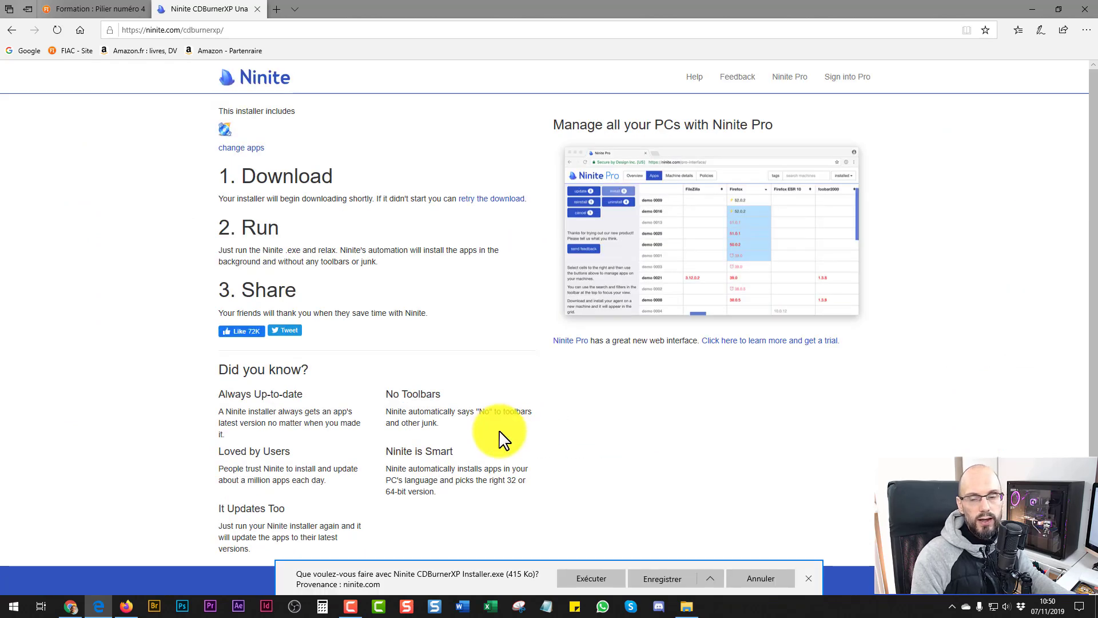
# Save Ninite CDBurnerXP Installer.exe to the Bureau folder and minimize the browser.
pyautogui.click(716, 580)
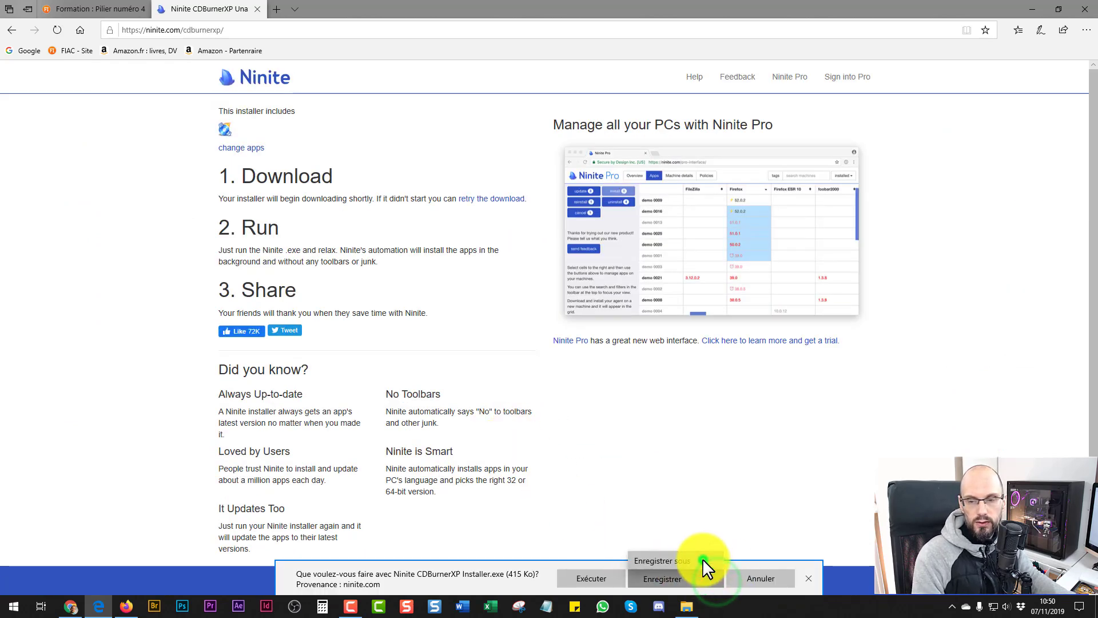
pyautogui.click(705, 561)
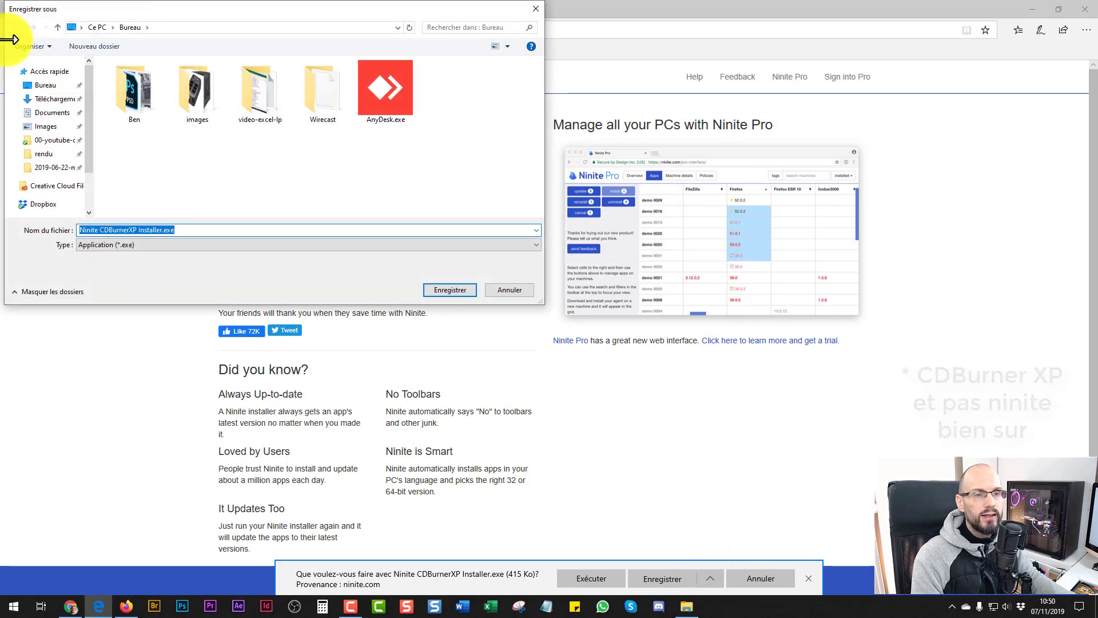
pyautogui.click(48, 85)
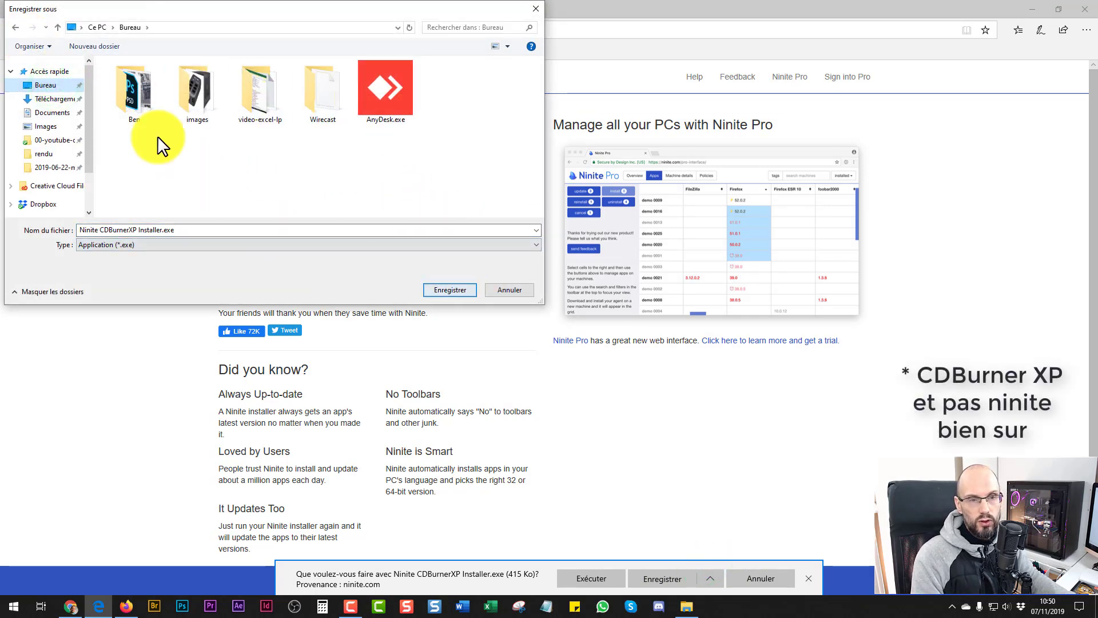
pyautogui.click(446, 291)
pyautogui.click(1033, 8)
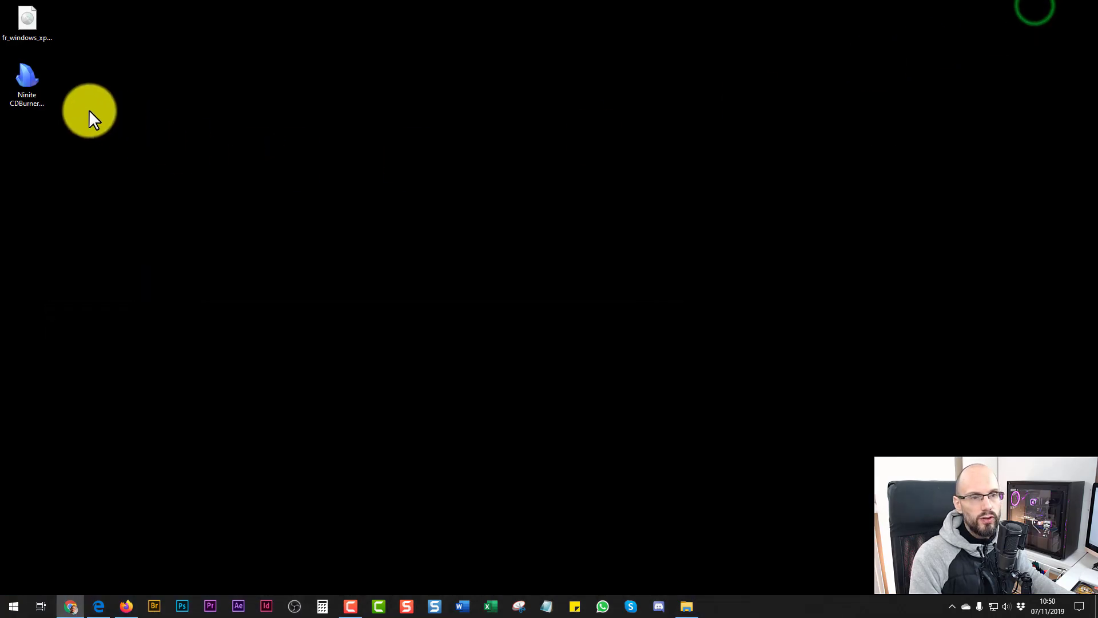
# Run the Ninite CDBurnerXP installer, check the installation details, and close it when finished.
pyautogui.click(18, 84)
pyautogui.doubleClick(25, 73)
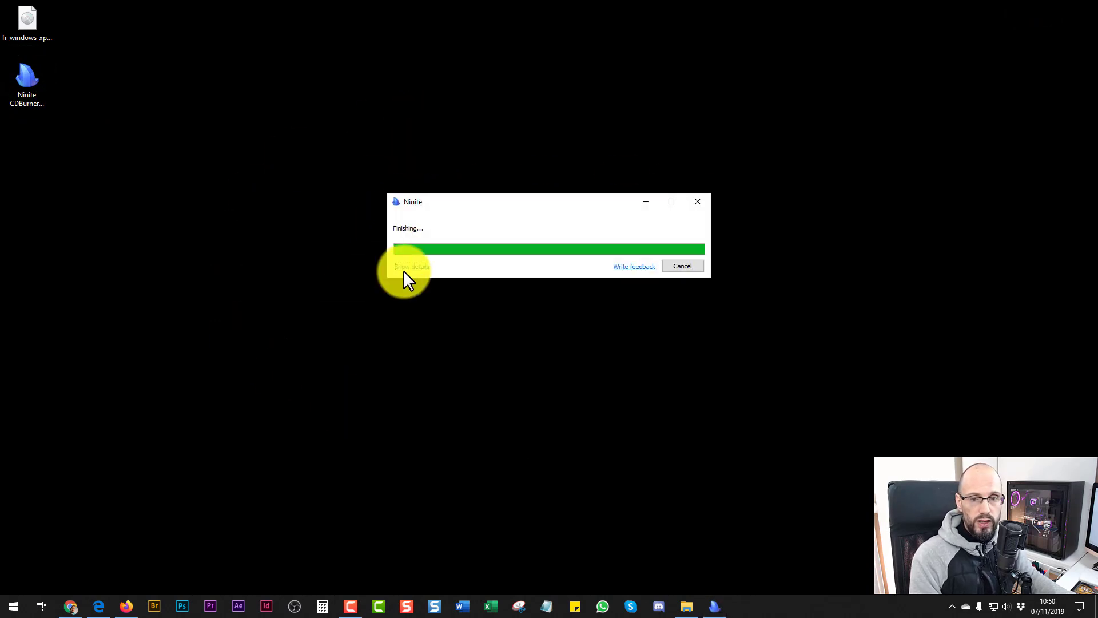
pyautogui.click(408, 267)
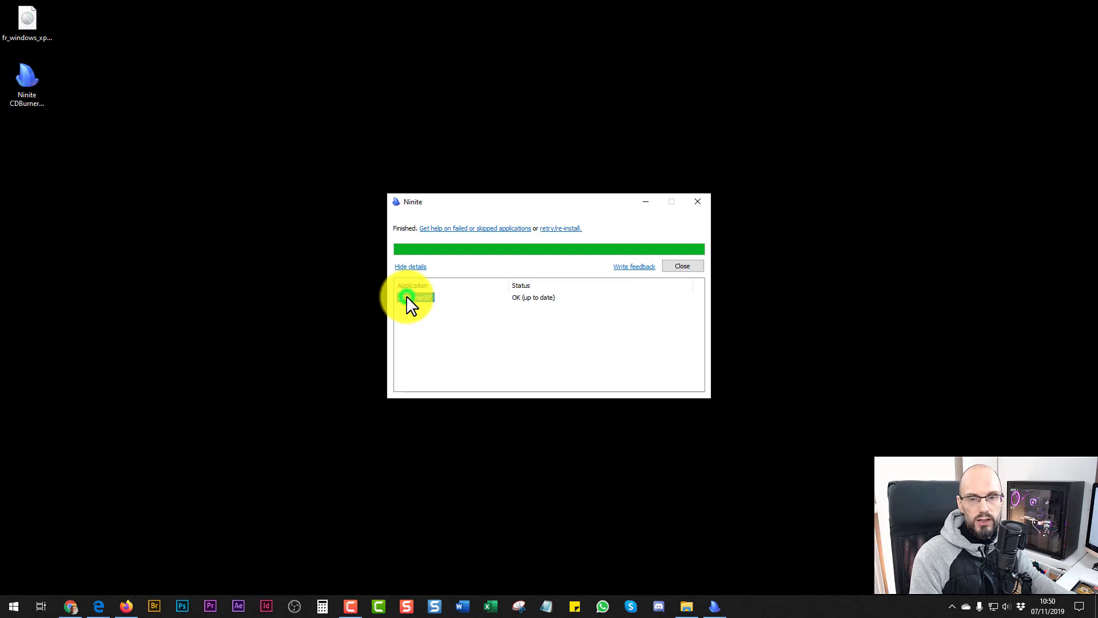
pyautogui.click(531, 297)
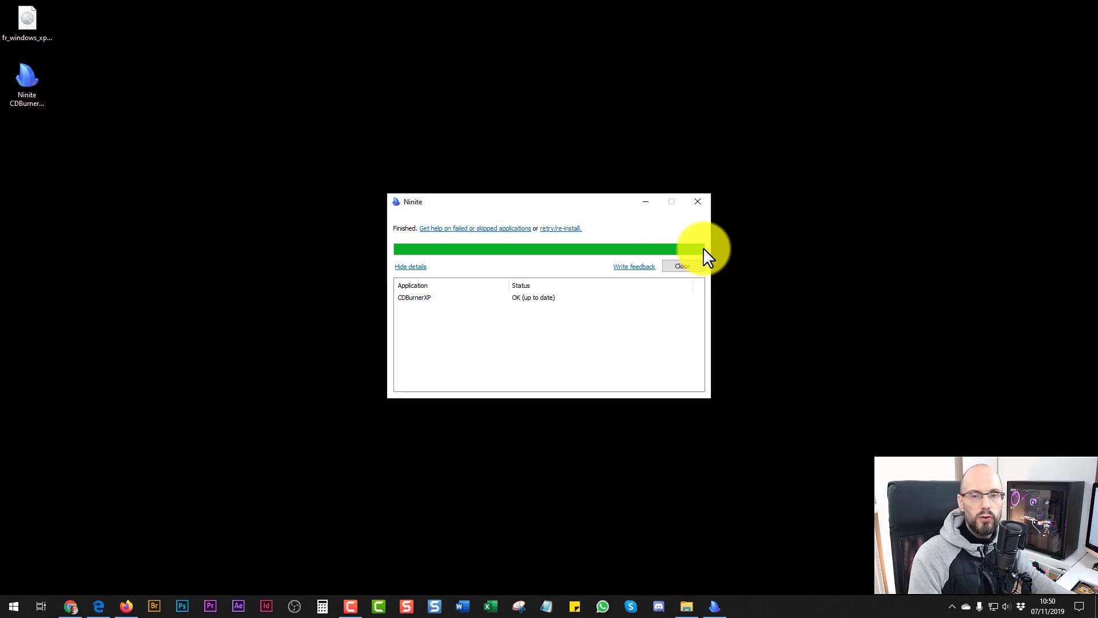
pyautogui.click(684, 266)
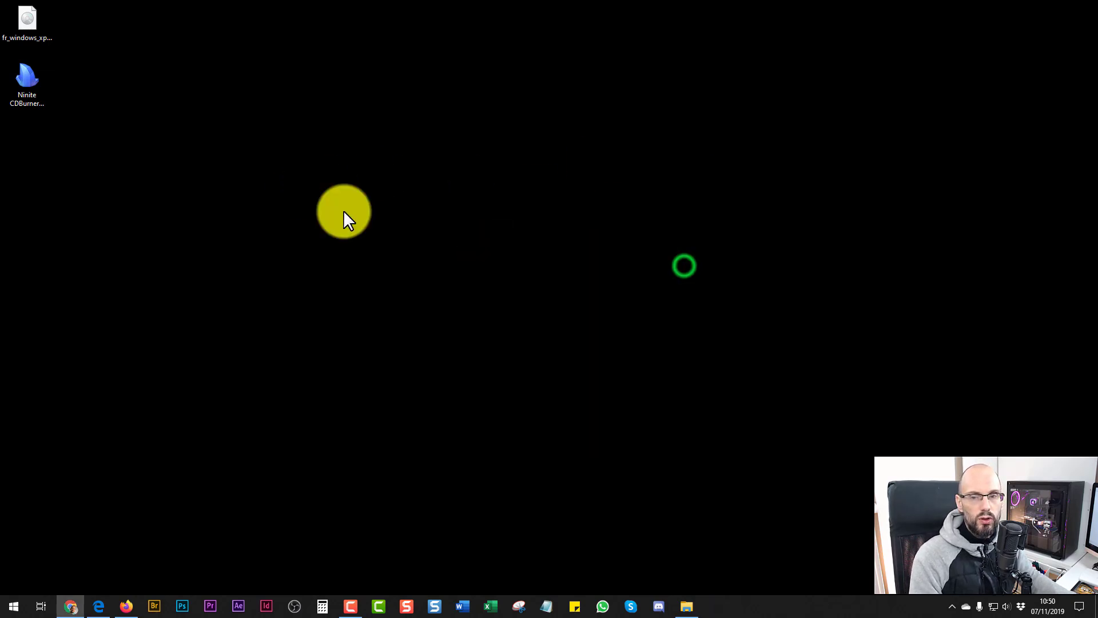
# Permanently delete the Ninite CDBurnerXP installer from the desktop.
pyautogui.click(26, 81)
pyautogui.hotkey('shift', 'Delete')
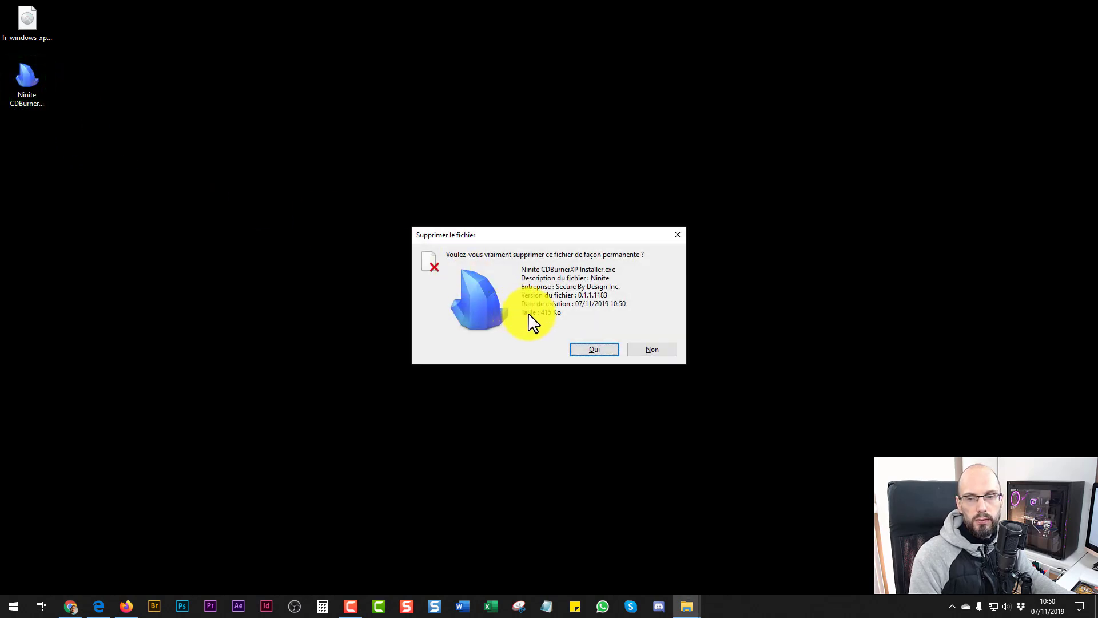
pyautogui.click(594, 350)
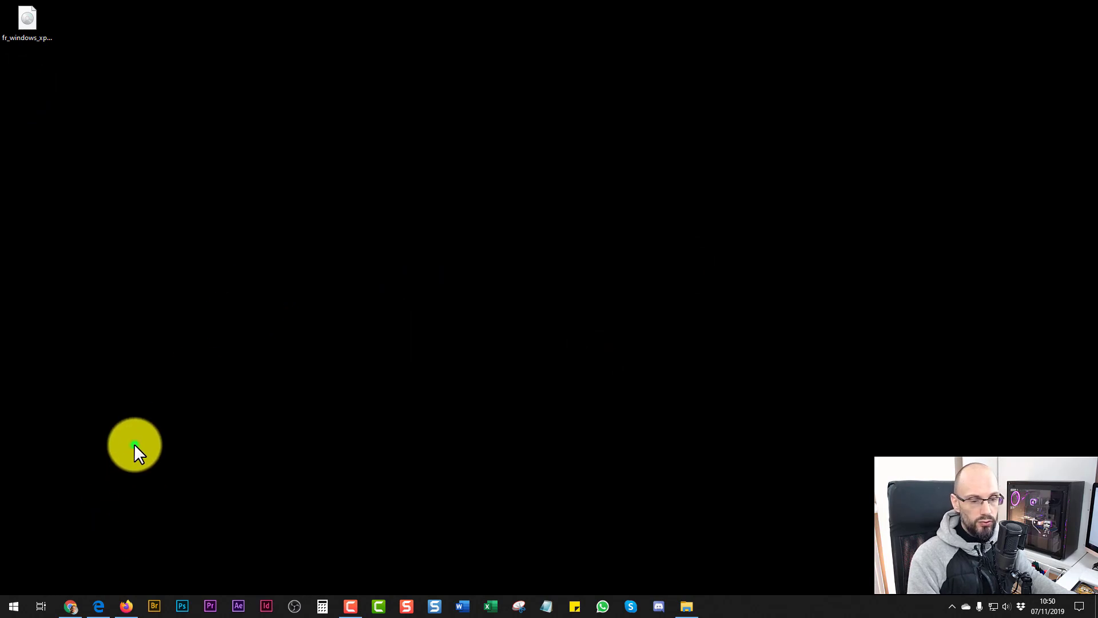
# Find CDBurnerXP among the installed applications and launch it.
pyautogui.press('super')
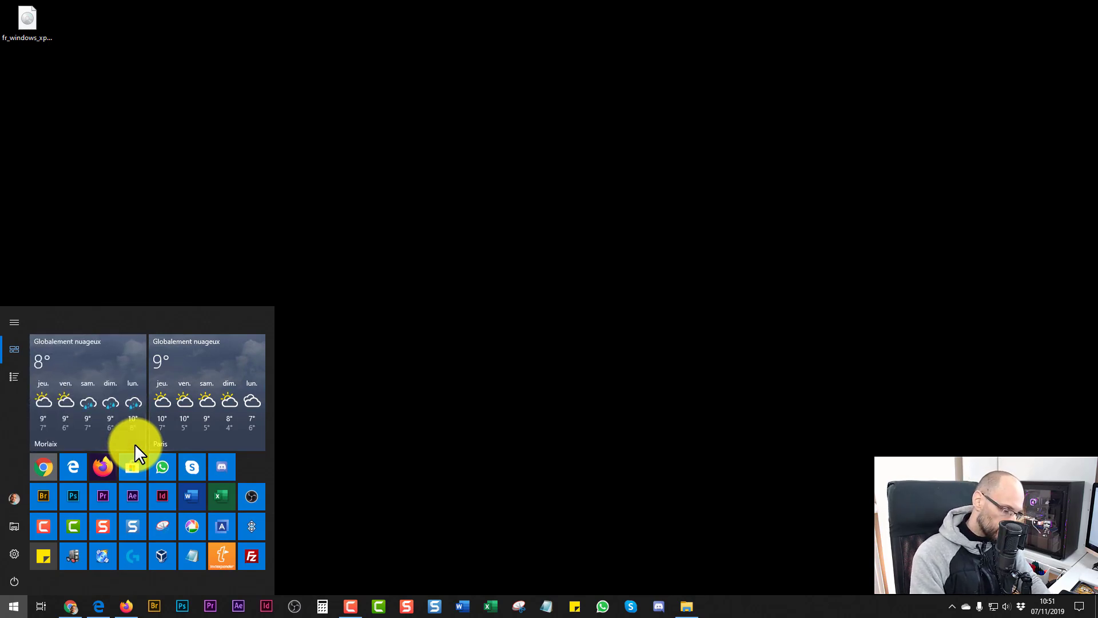
pyautogui.write('cd')
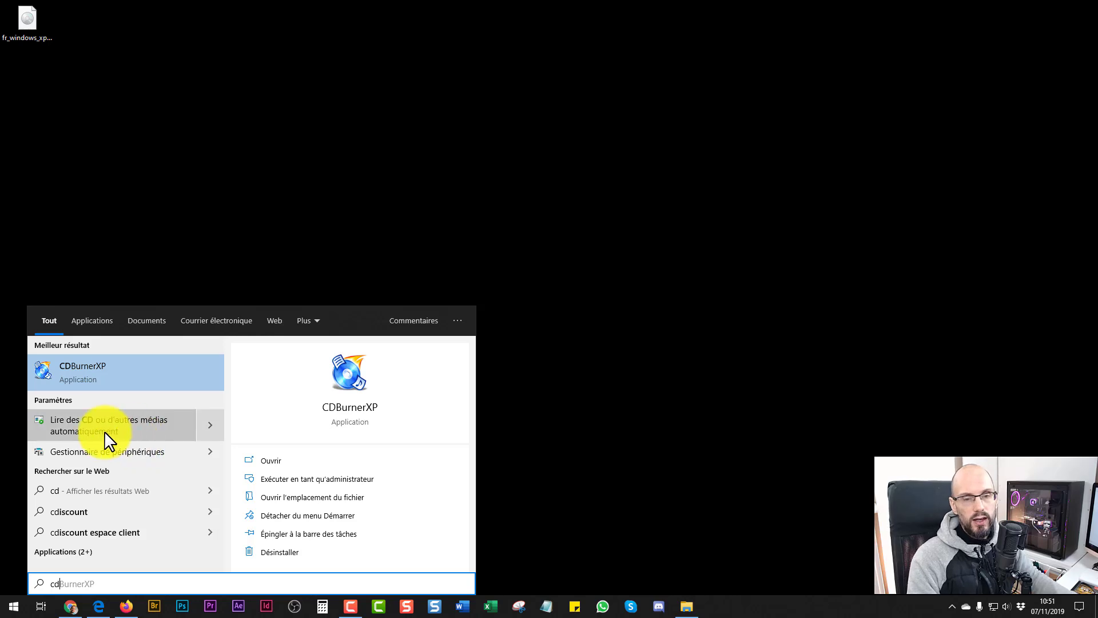
pyautogui.click(90, 370)
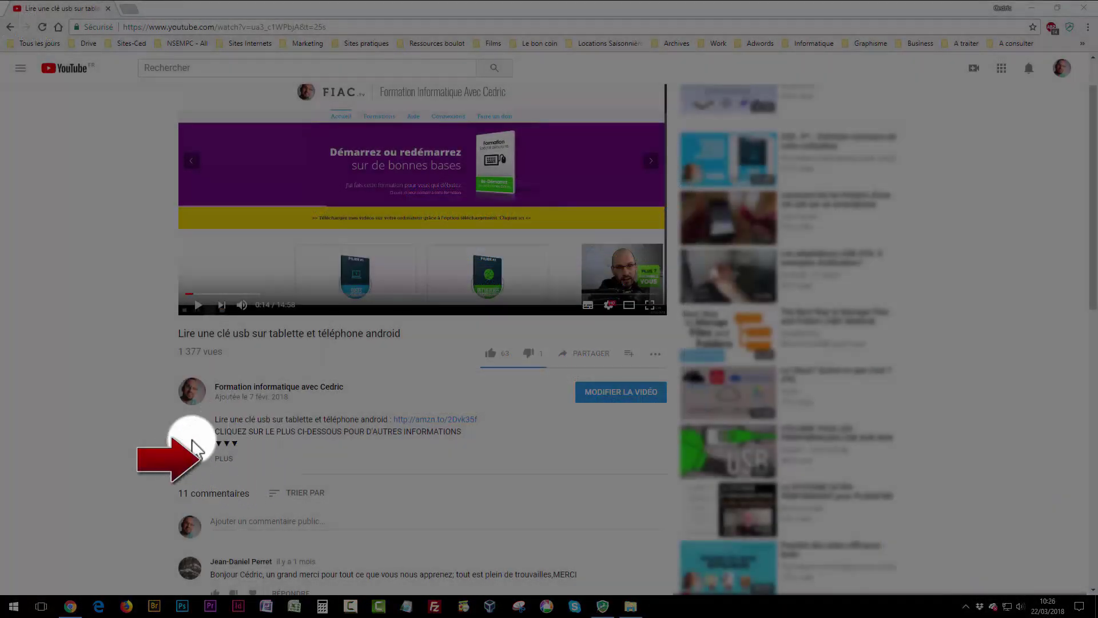
pyautogui.click(225, 458)
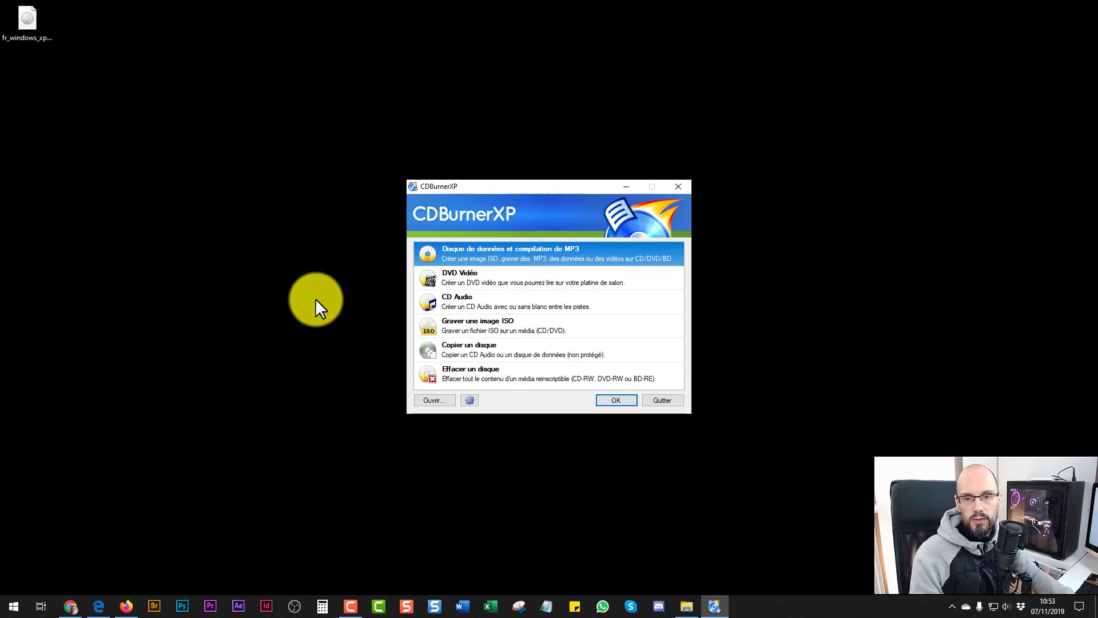
# Start a Graver une image ISO task and load fr_windows_xp_home_with_service_pack_3_x86_cd_x14-92415.iso from the Bureau folder.
pyautogui.click(462, 326)
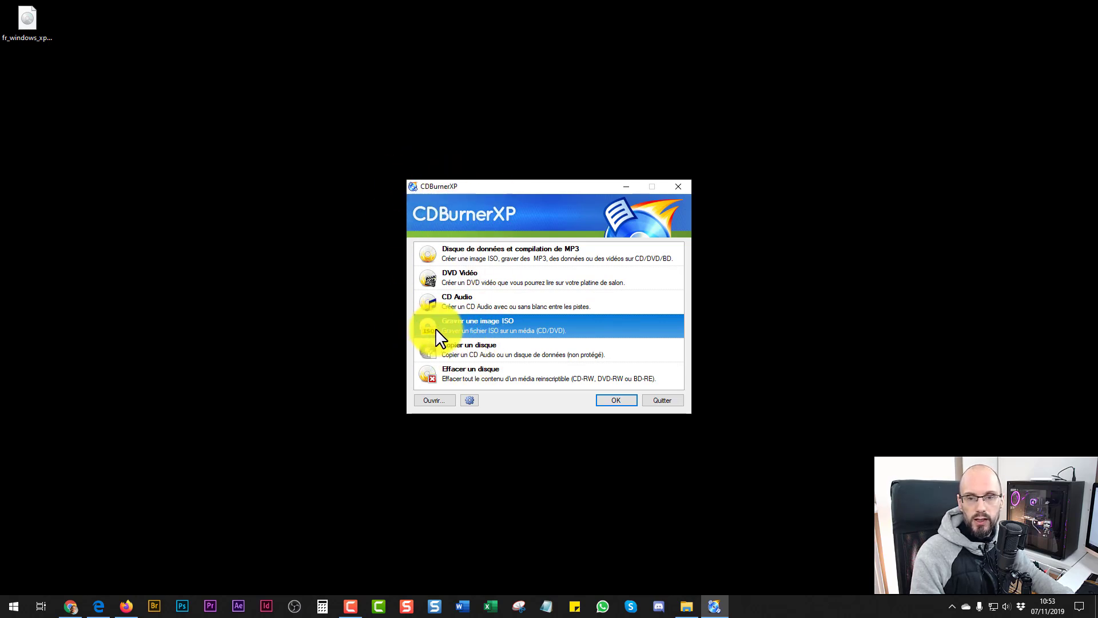
pyautogui.click(616, 399)
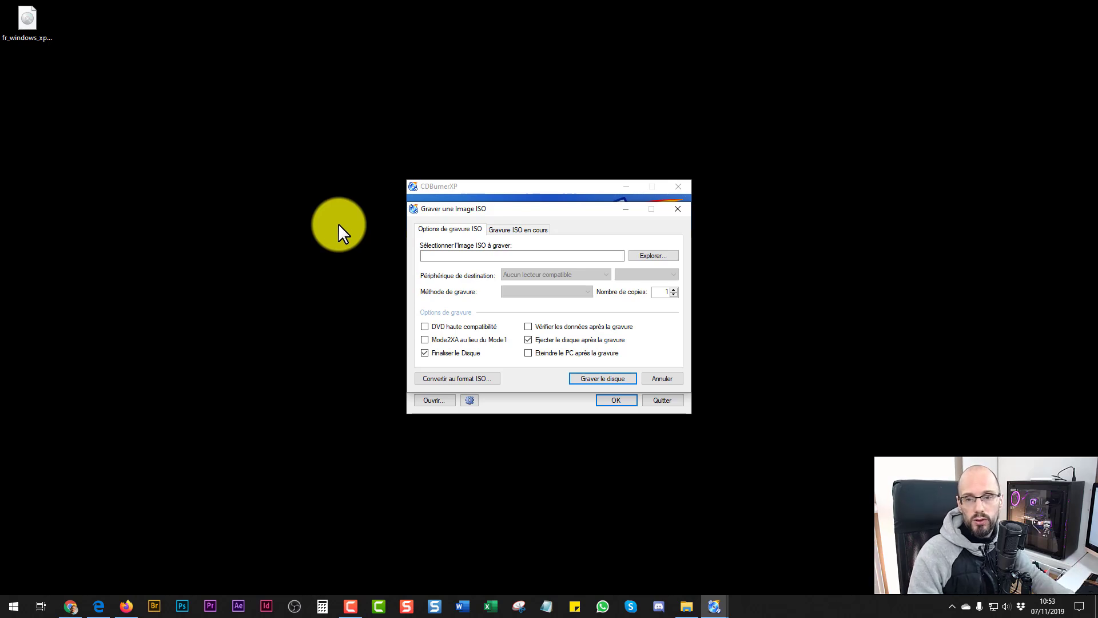
pyautogui.click(656, 257)
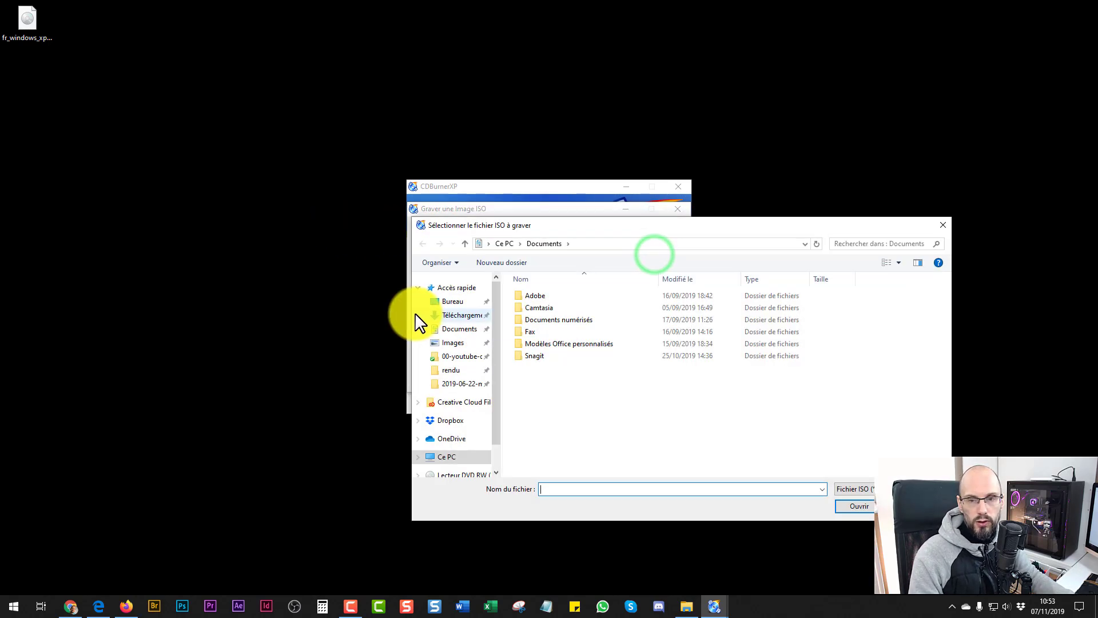
pyautogui.click(464, 301)
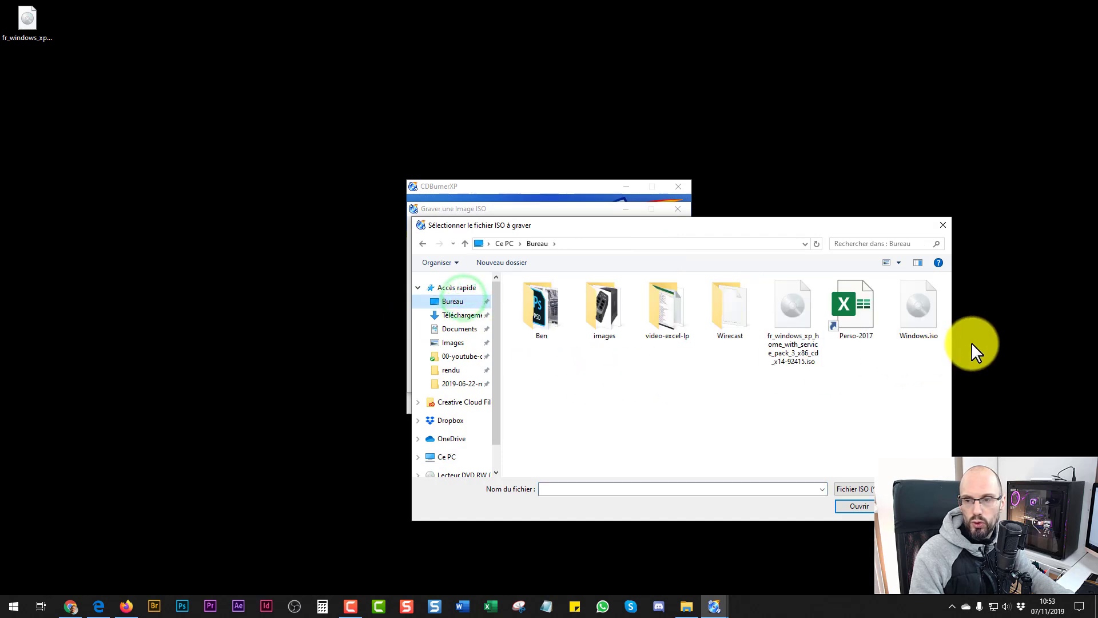
pyautogui.click(786, 322)
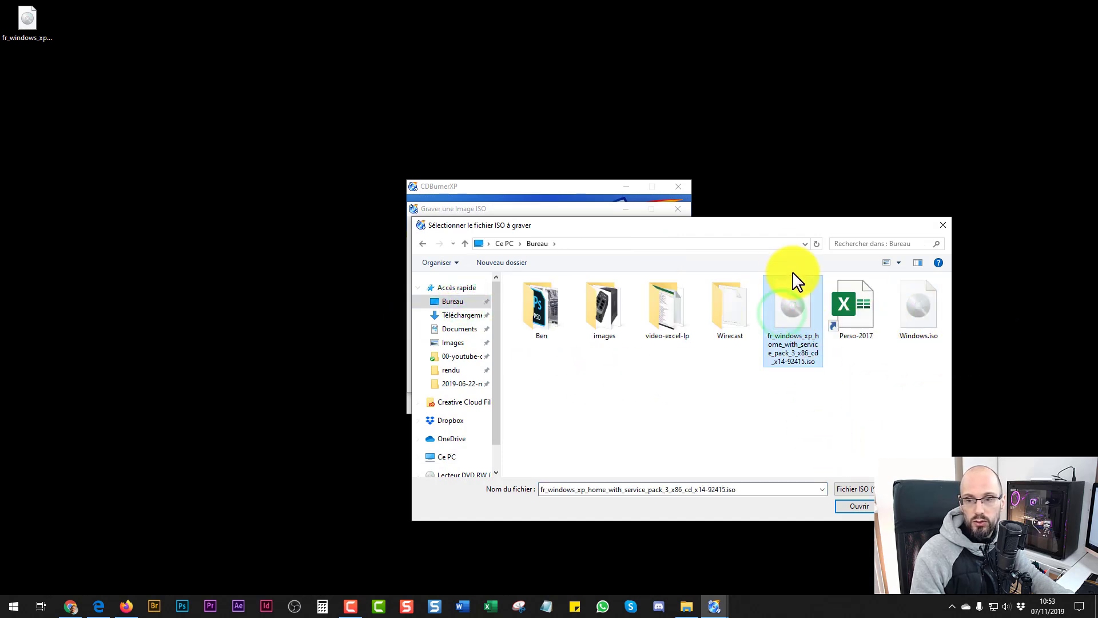
pyautogui.click(859, 507)
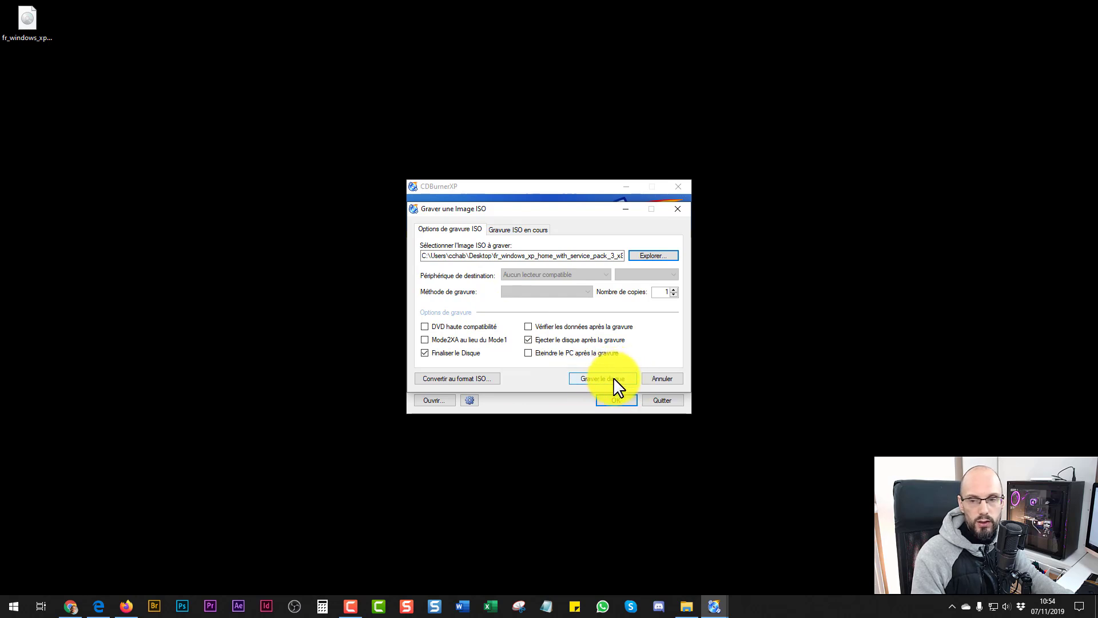
# Review the ISO burning progress view and the burn options, and cancel the burn dialog.
pyautogui.click(505, 229)
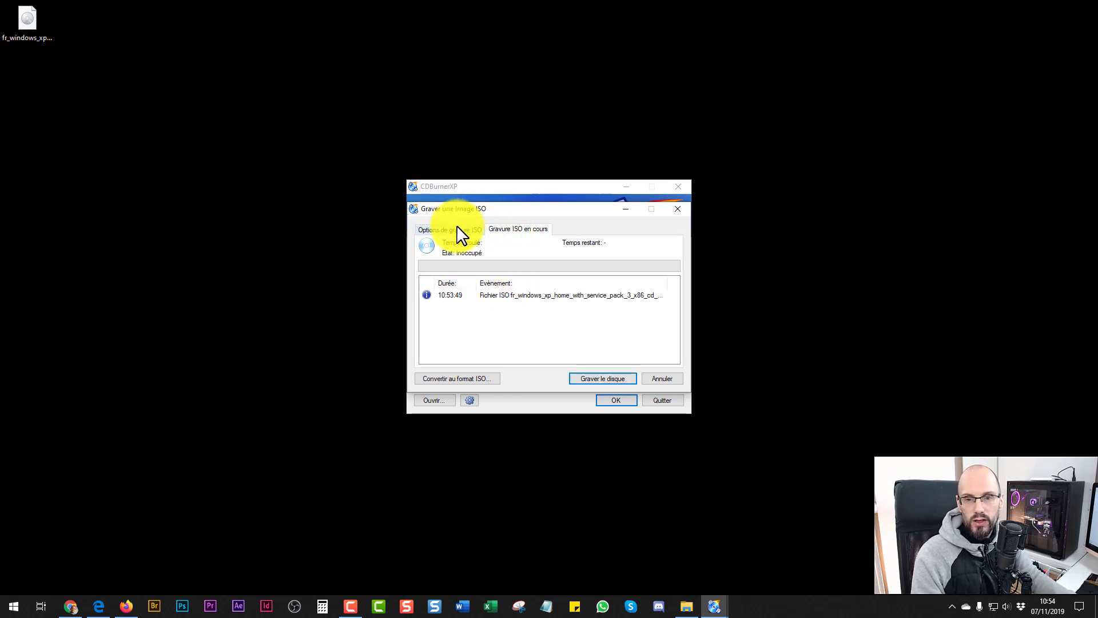
pyautogui.click(441, 228)
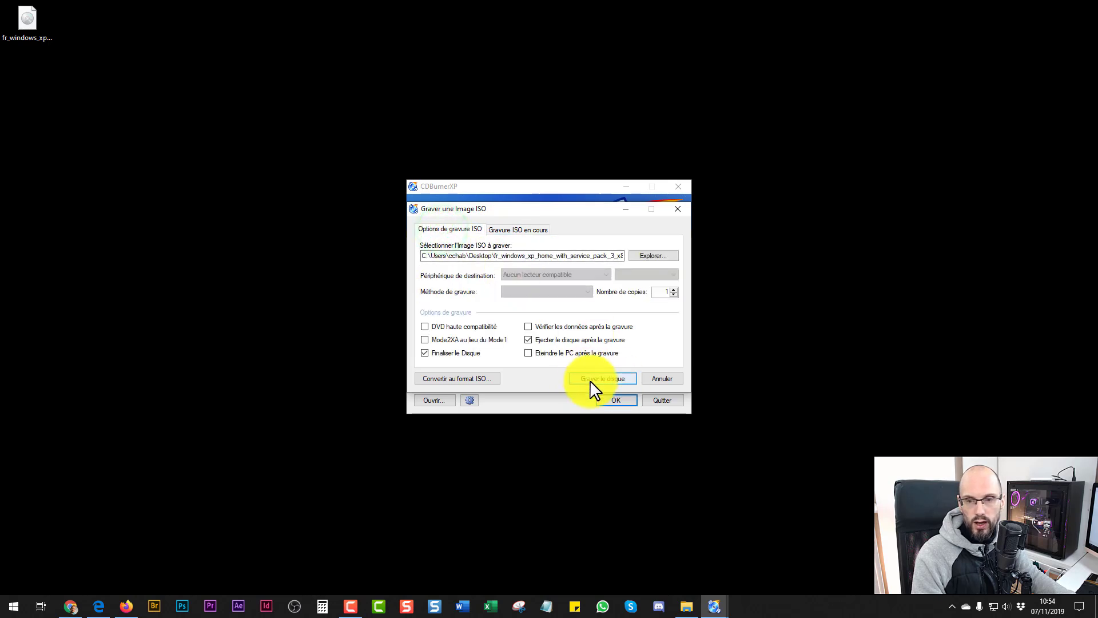
pyautogui.click(528, 227)
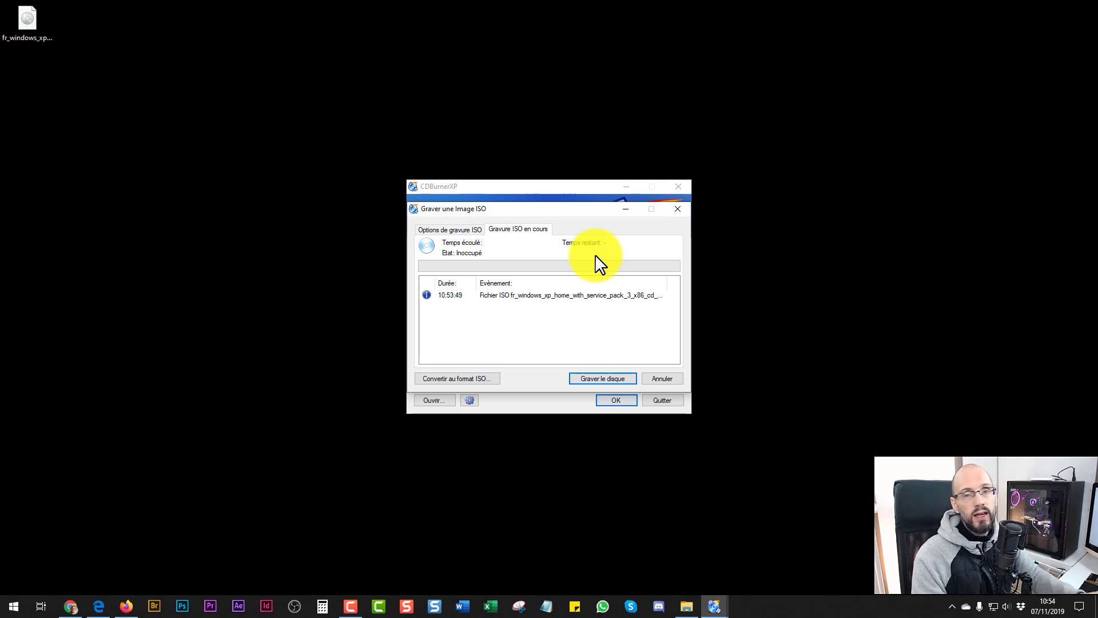
pyautogui.click(33, 16)
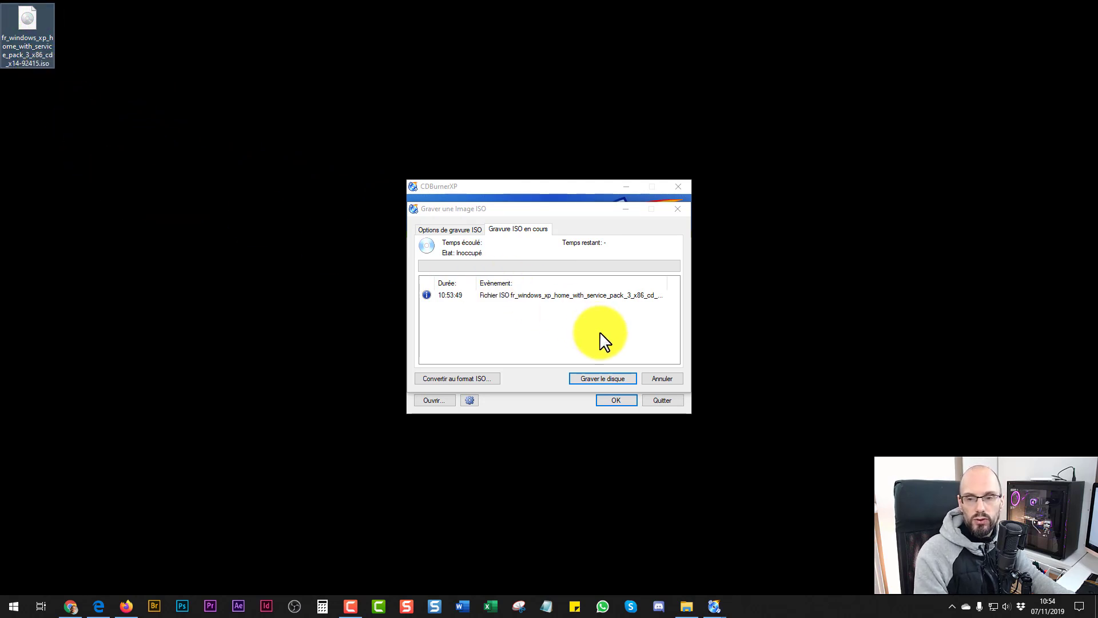
pyautogui.click(659, 378)
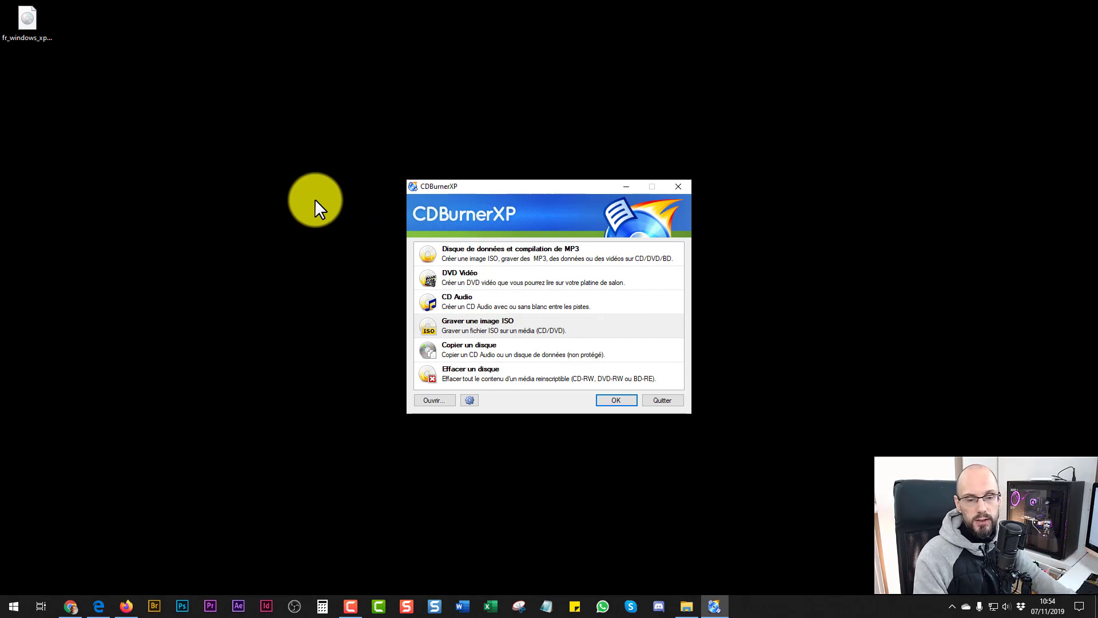
# Switch to Microsoft Edge, dismiss the finished download notice, and review the chapter list on the Pilier numéro 4 : Réinstaller Windows page.
pyautogui.click(94, 610)
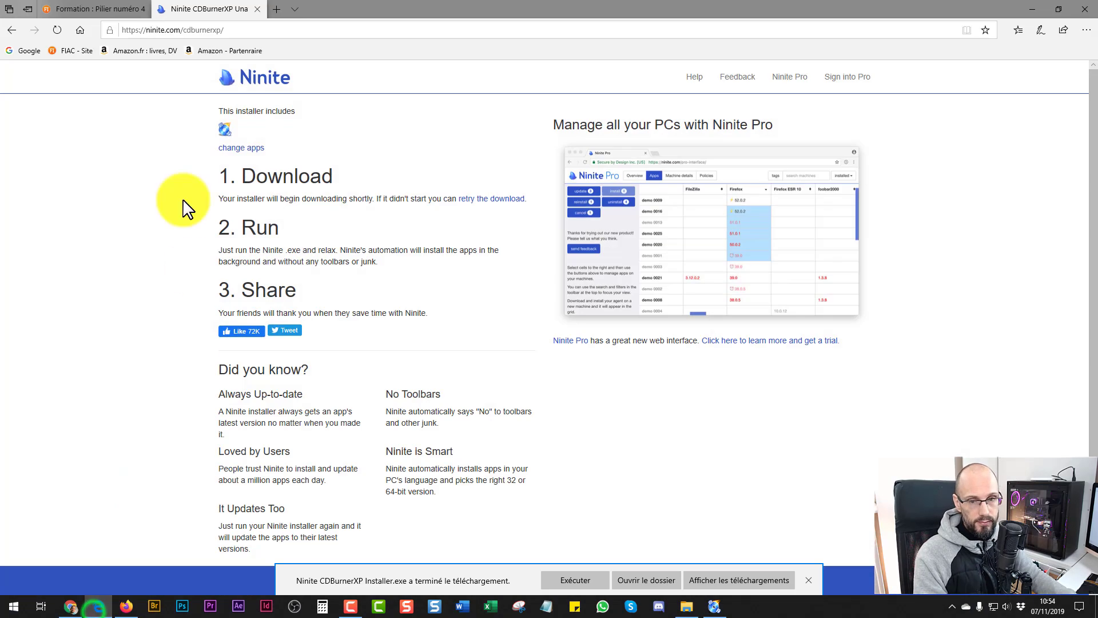
pyautogui.click(92, 10)
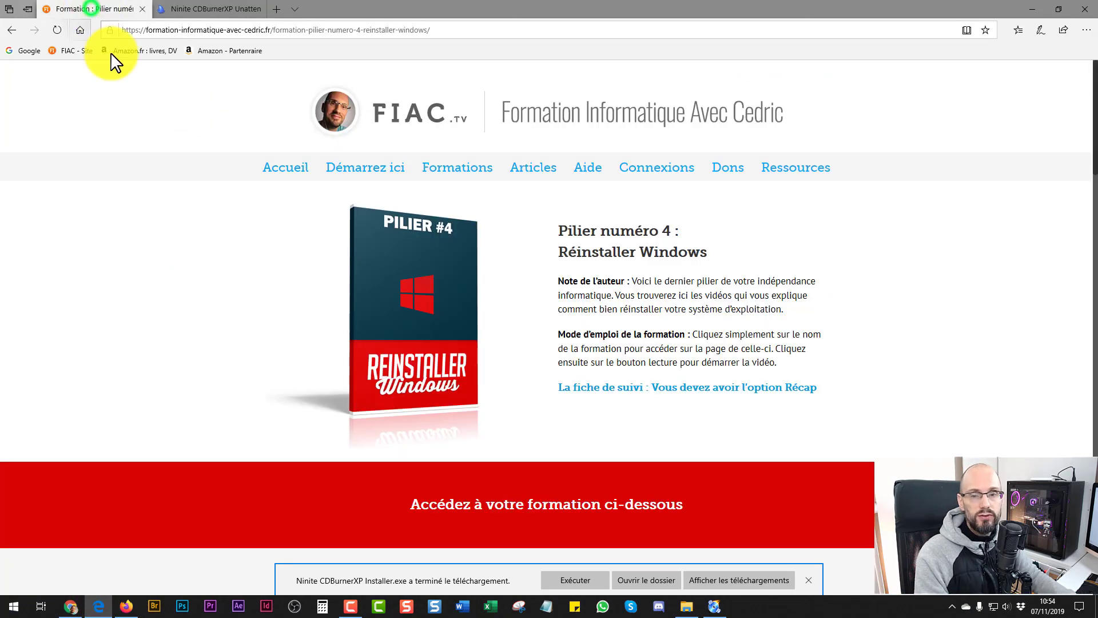
pyautogui.click(808, 580)
pyautogui.scroll(-10, 220, 364)
pyautogui.scroll(-5, 225, 363)
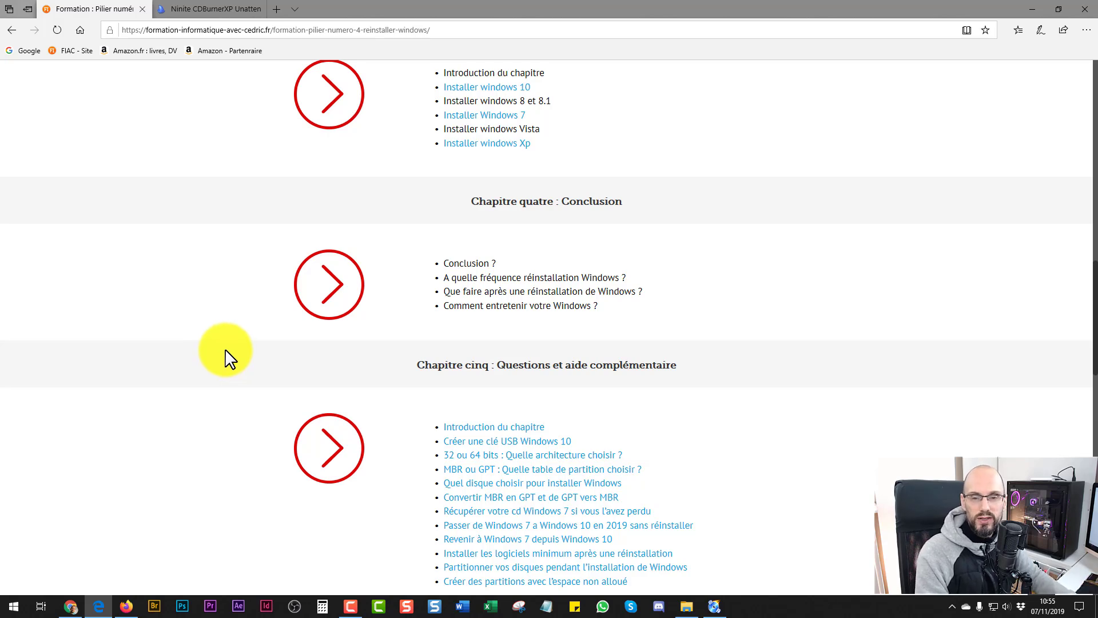
pyautogui.scroll(3, 286, 317)
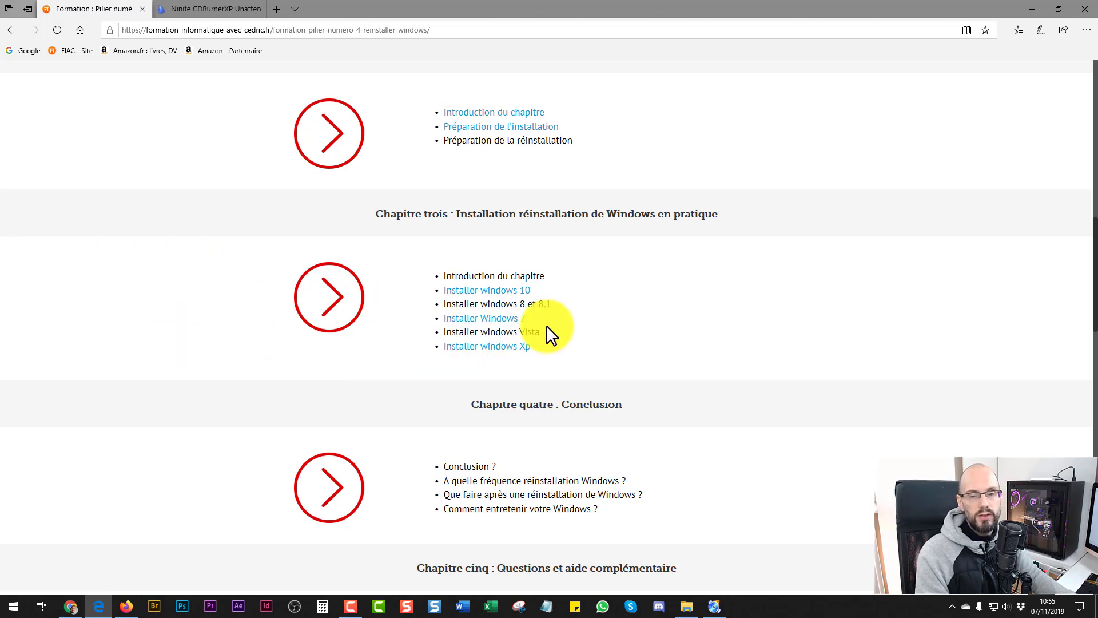
pyautogui.scroll(10, 147, 358)
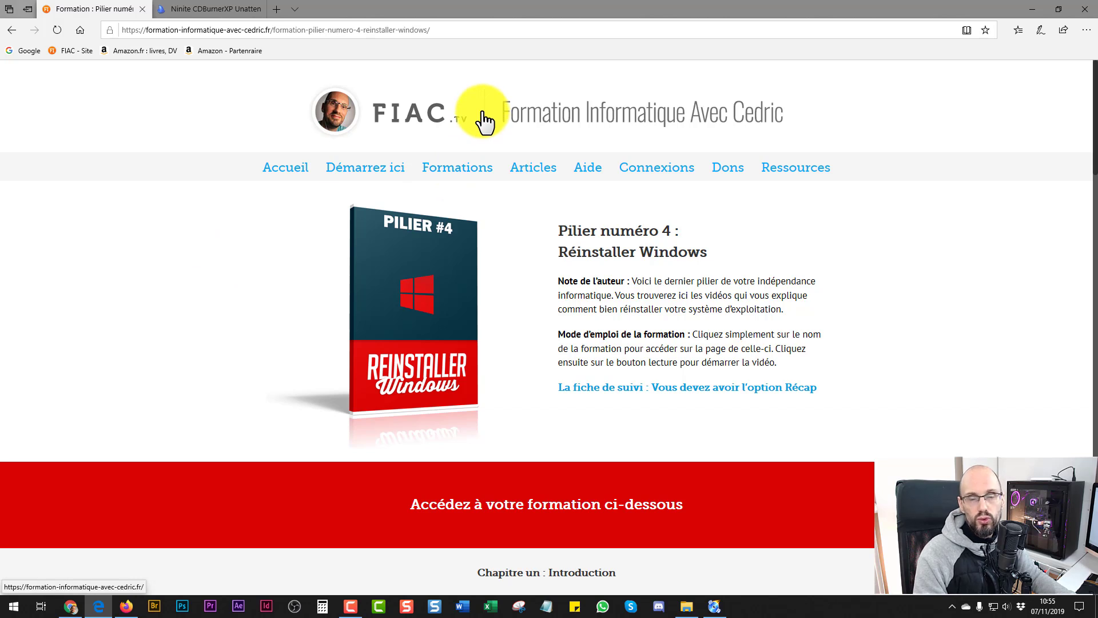
# Open the FIAC.tv Formations page, look through its course lists, and go to the site's home page.
pyautogui.click(473, 164)
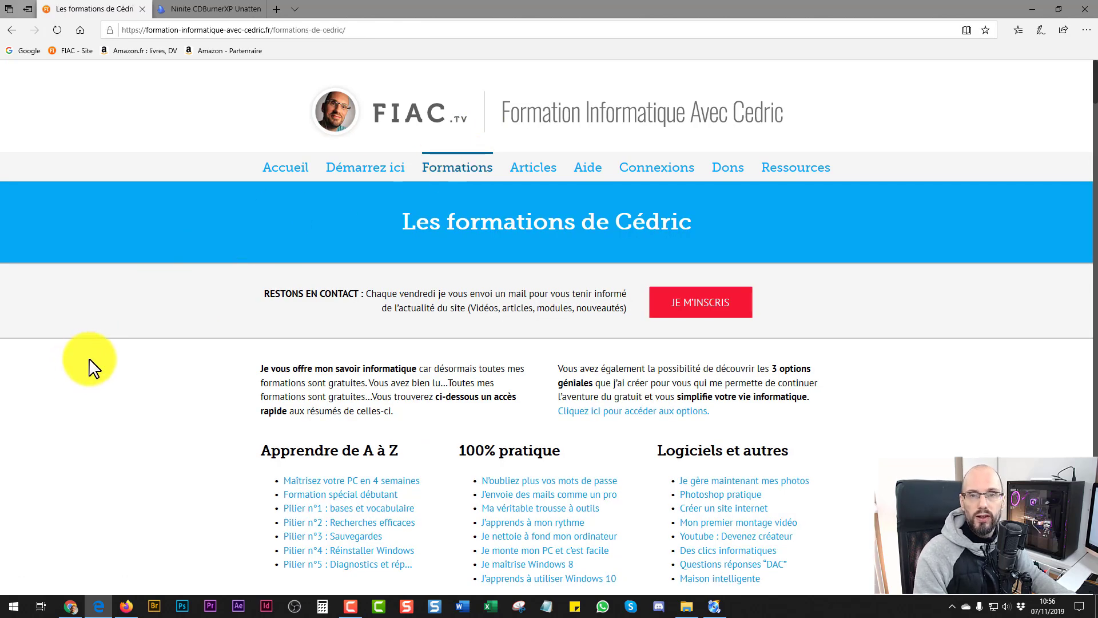
pyautogui.scroll(-3, 193, 373)
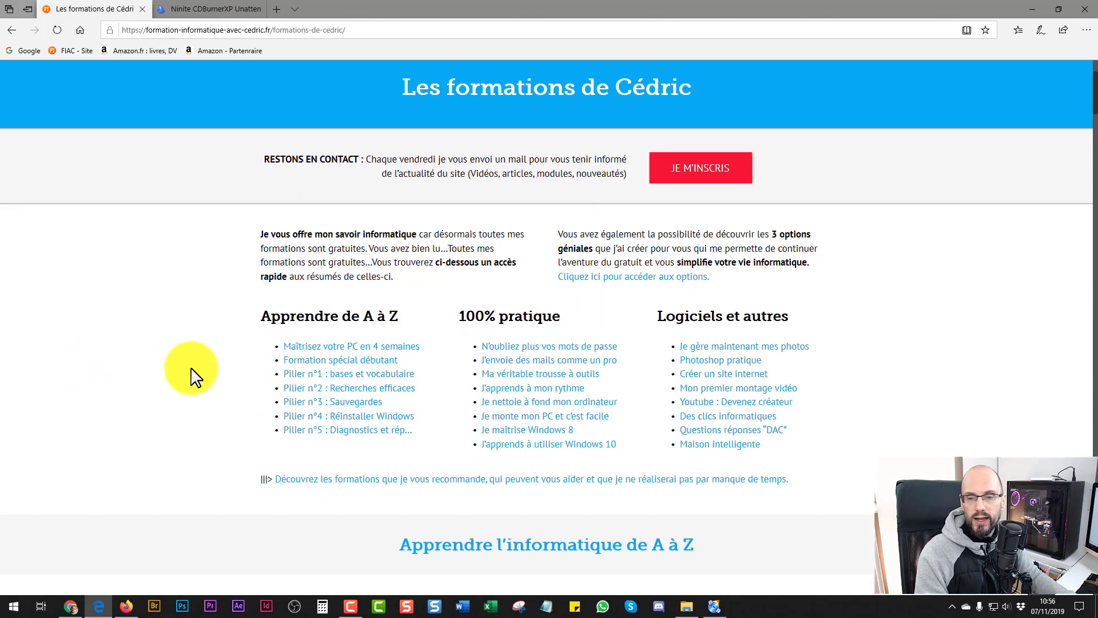
pyautogui.scroll(-1, 193, 371)
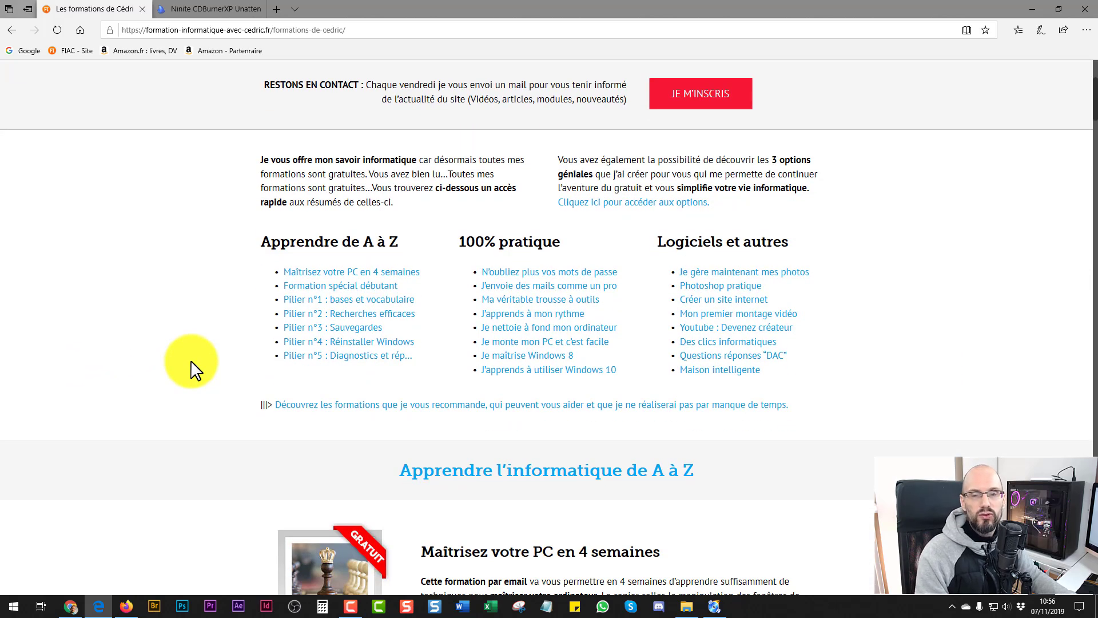
pyautogui.scroll(3, 196, 371)
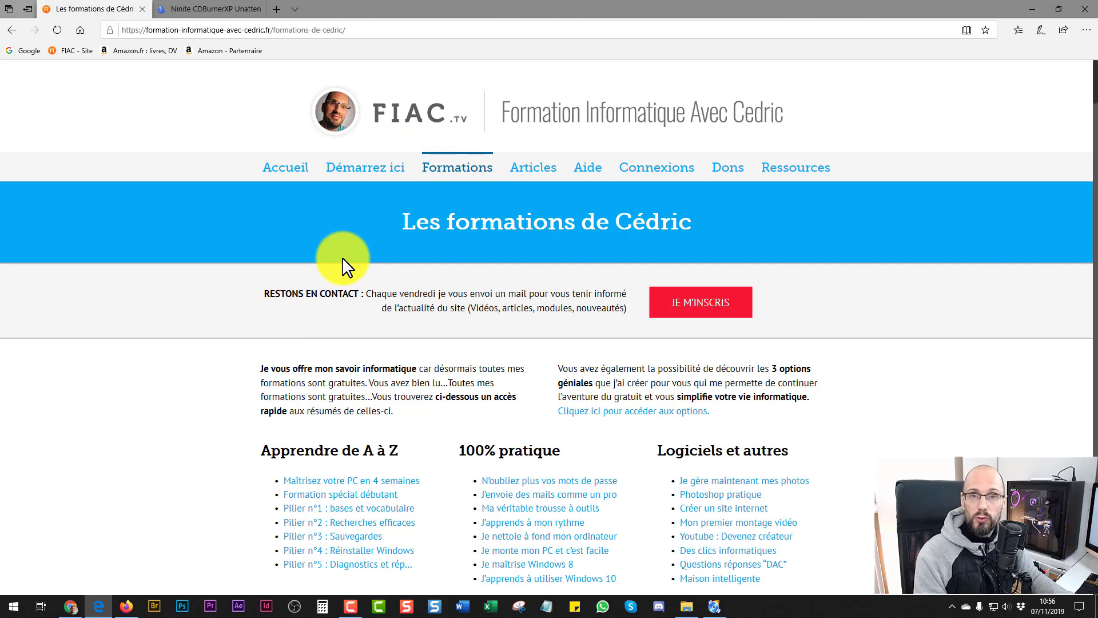
pyautogui.moveTo(598, 167)
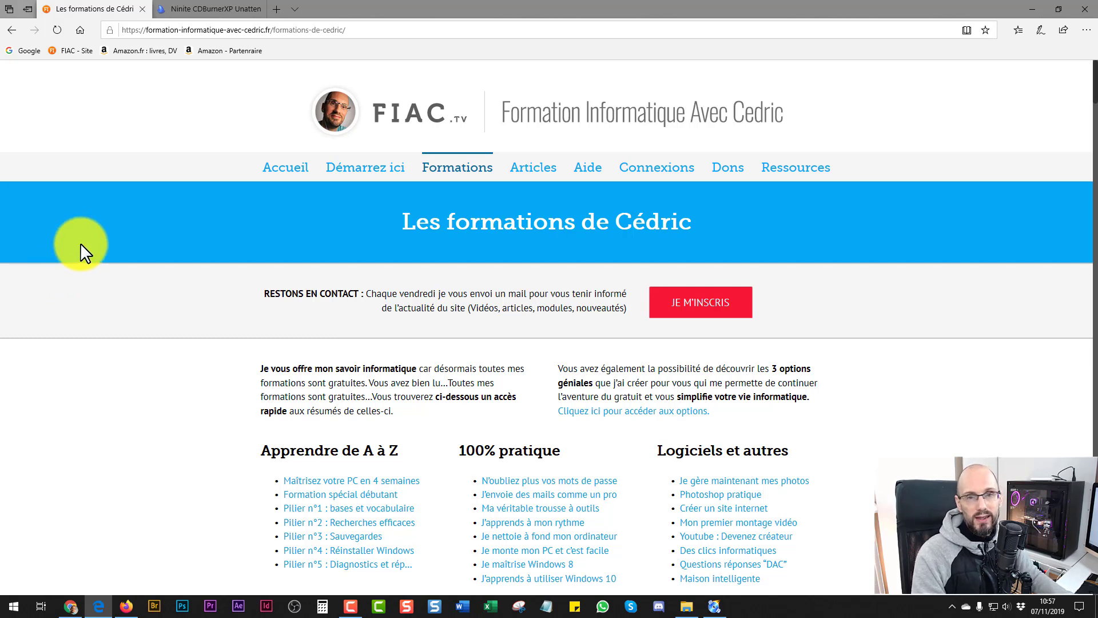
pyautogui.click(408, 104)
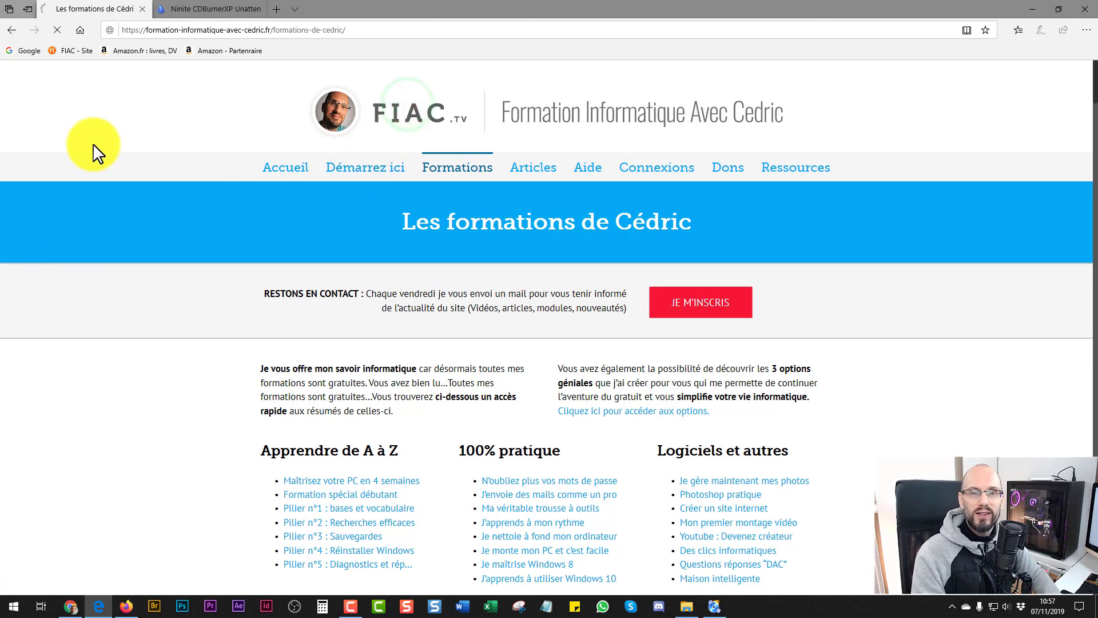